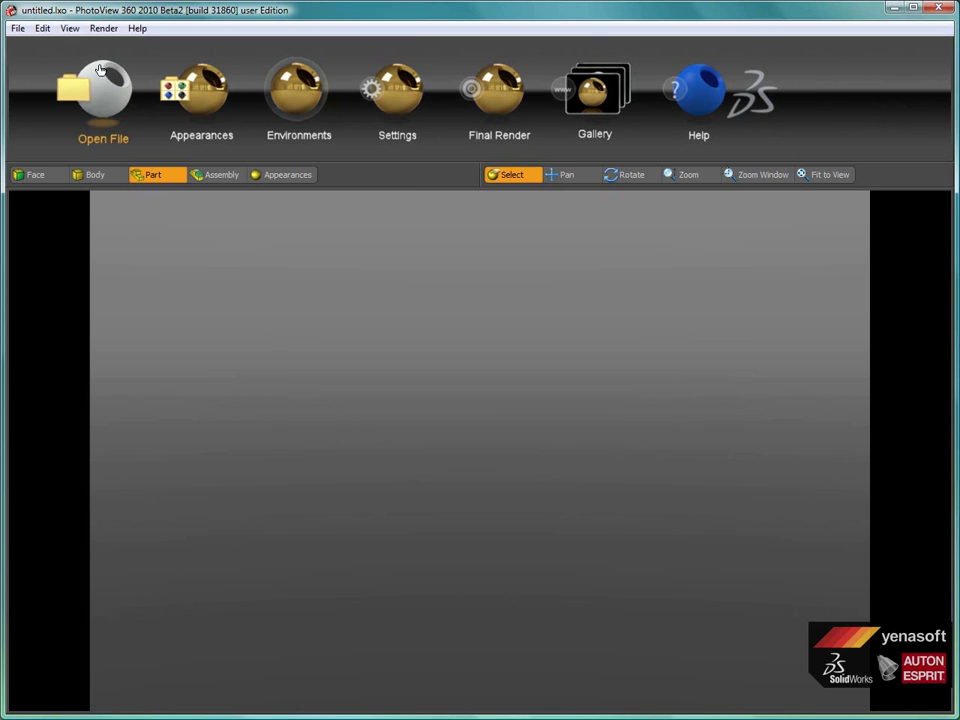
Open Sprayer Body - LH.SLDPRT from the Load File dialog
left_click(152, 165)
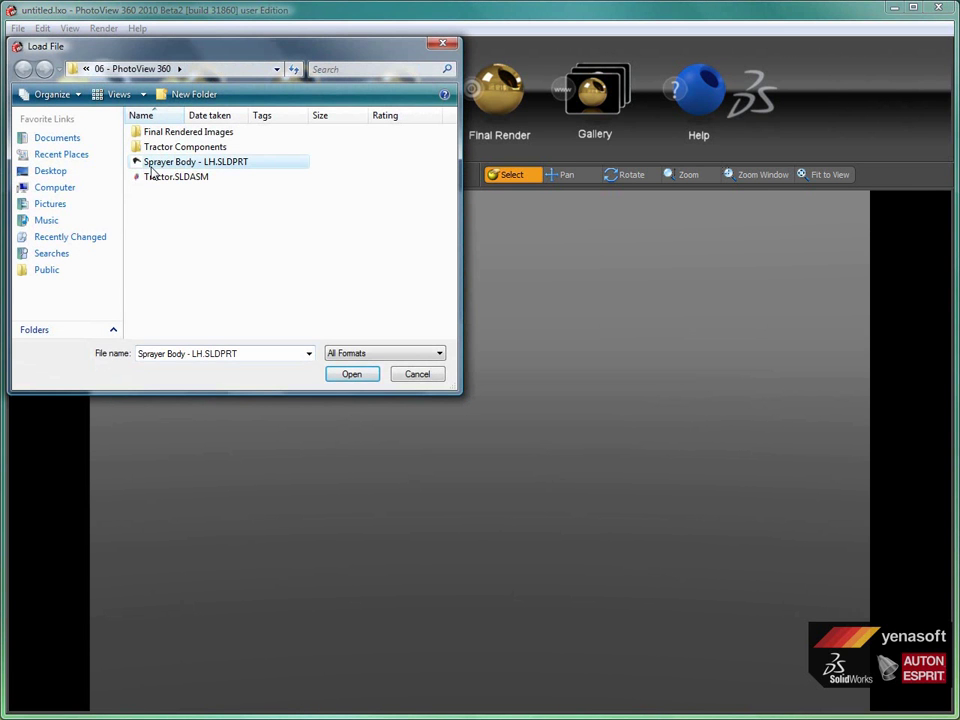
double_click(152, 164)
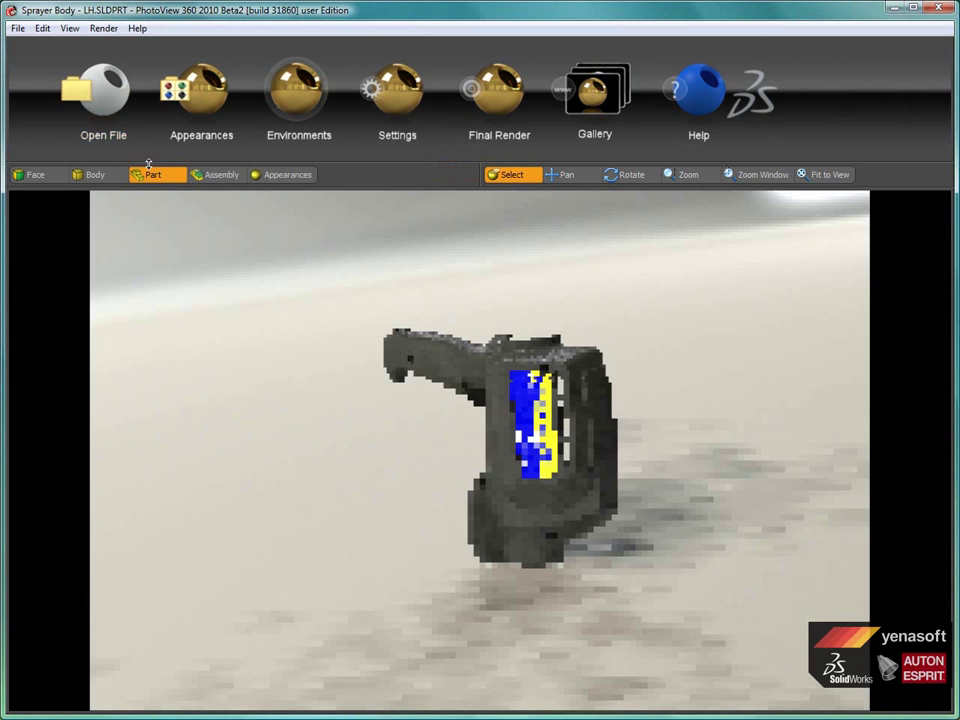
In Settings, enable Flip Axis and make X the up axis so the sprayer body lies flat
left_click(397, 95)
left_click_drag(422, 221, 713, 42)
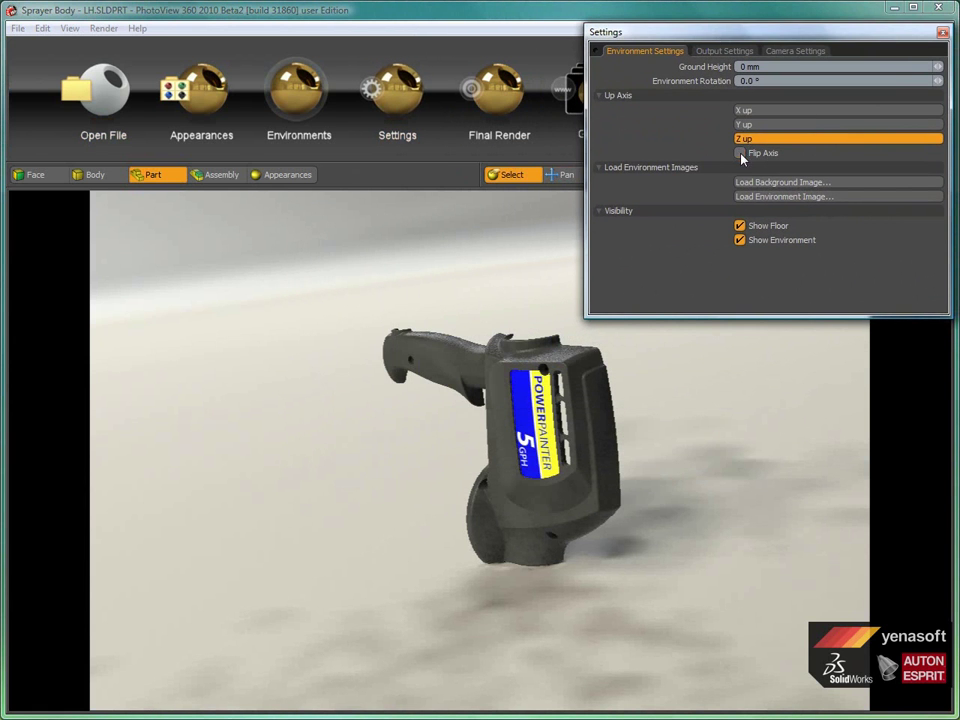
left_click(740, 153)
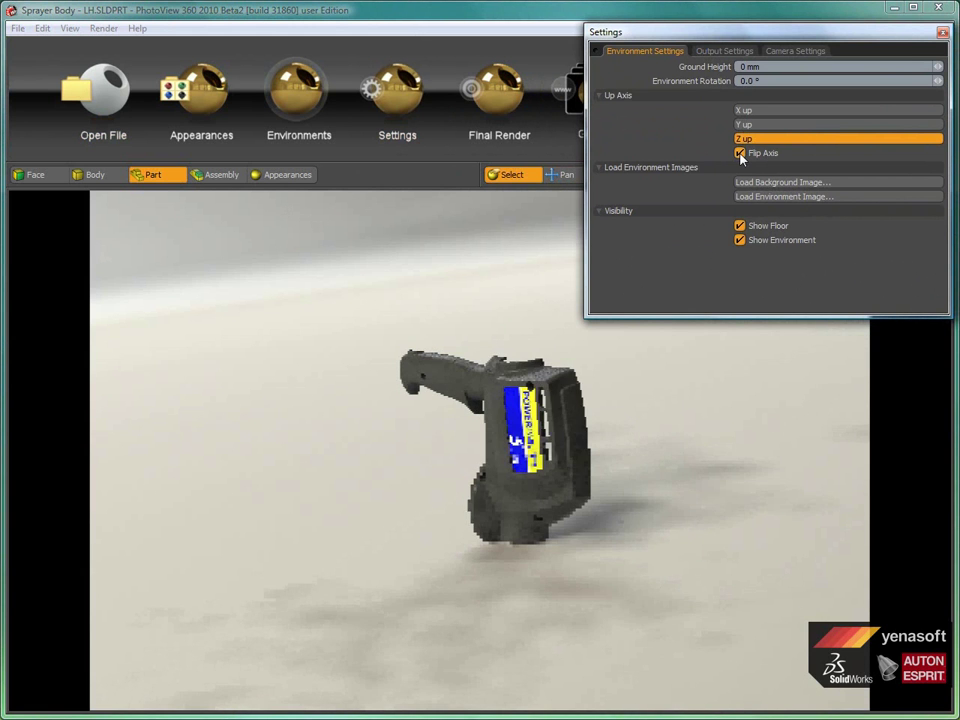
left_click(741, 125)
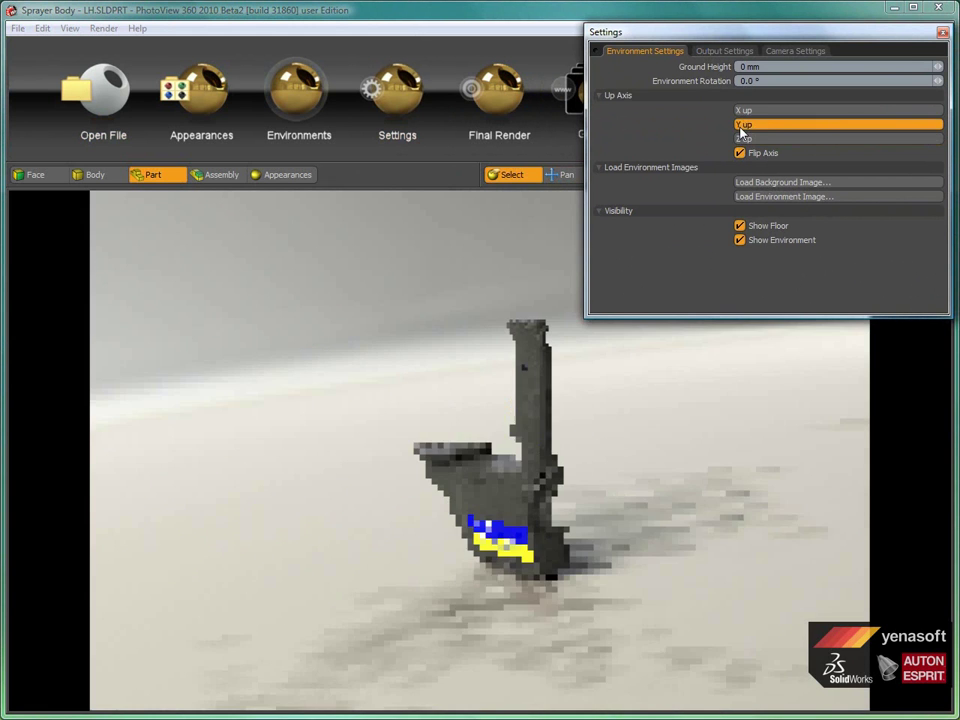
left_click(741, 110)
View the sprayer body from above, zoomed in, with Show Floor turned off
middle_click_drag(467, 467, 513, 609)
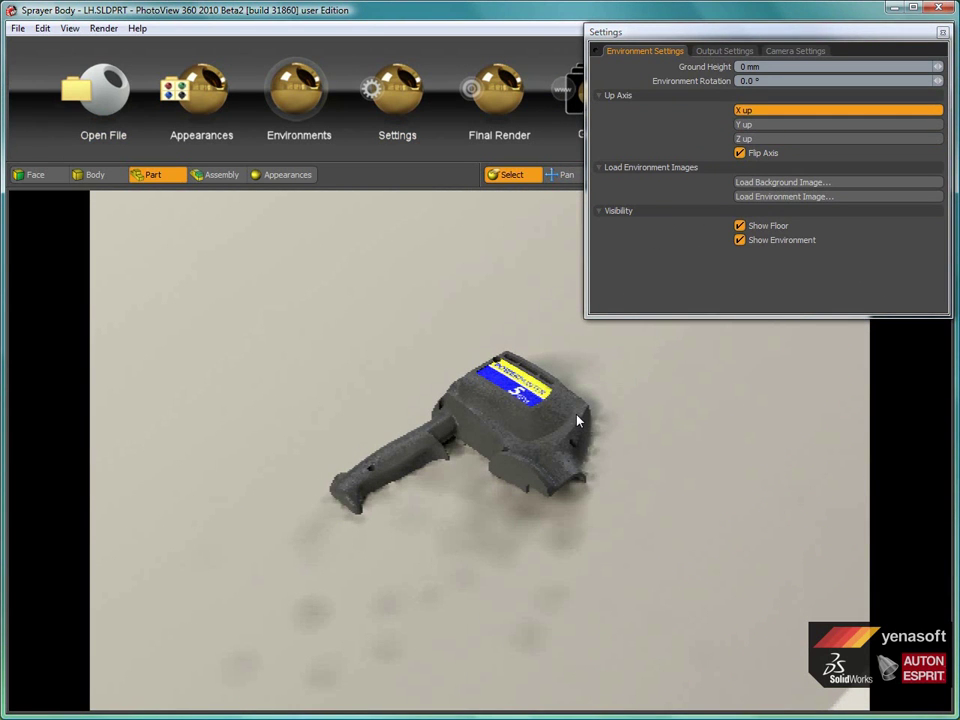
scroll(577, 421, "up", 4)
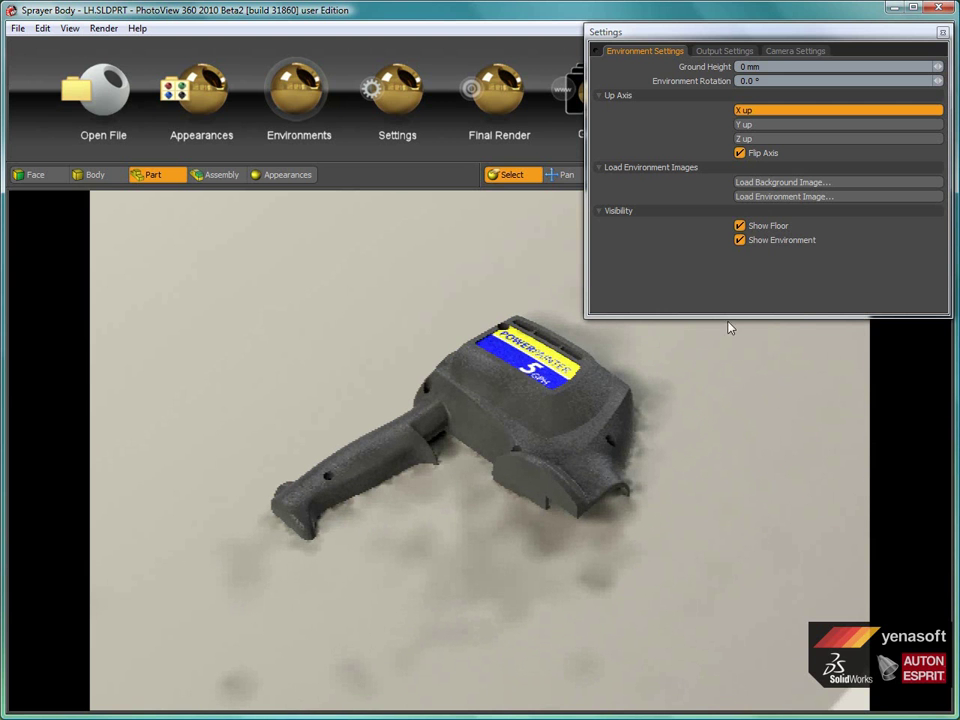
left_click(739, 227)
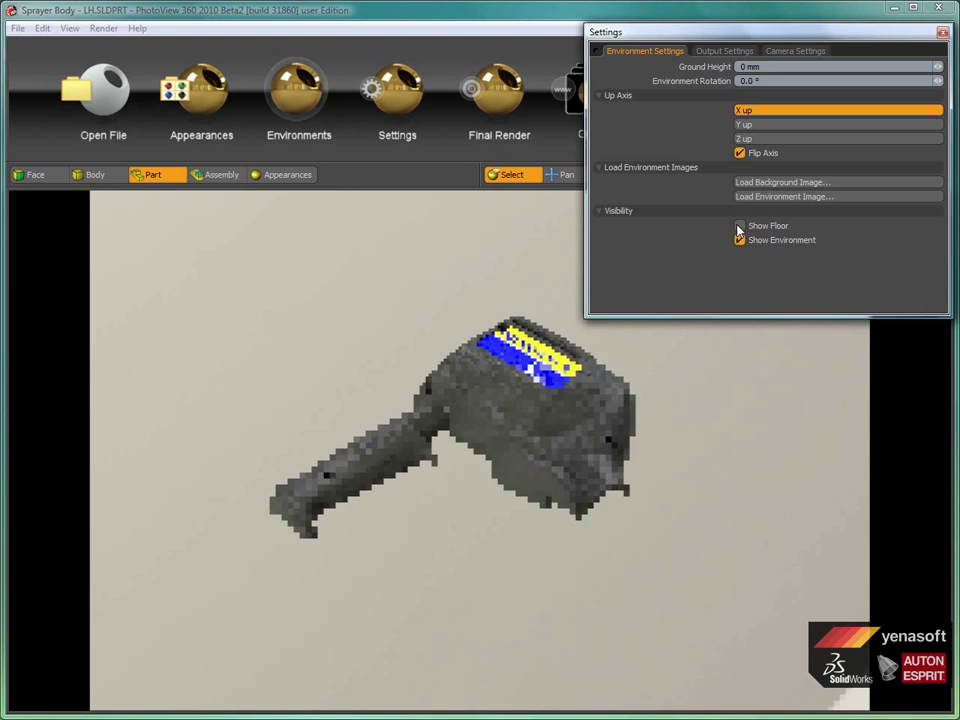
left_click(740, 240)
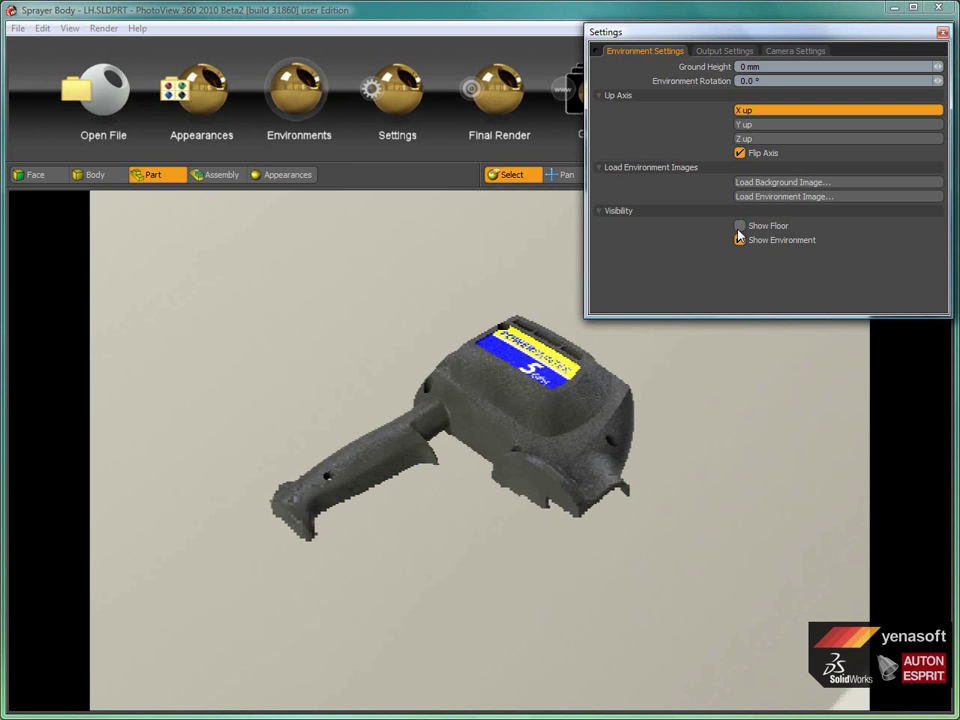
Save the current camera angle as a custom view named 'top no floor'
right_click(388, 284)
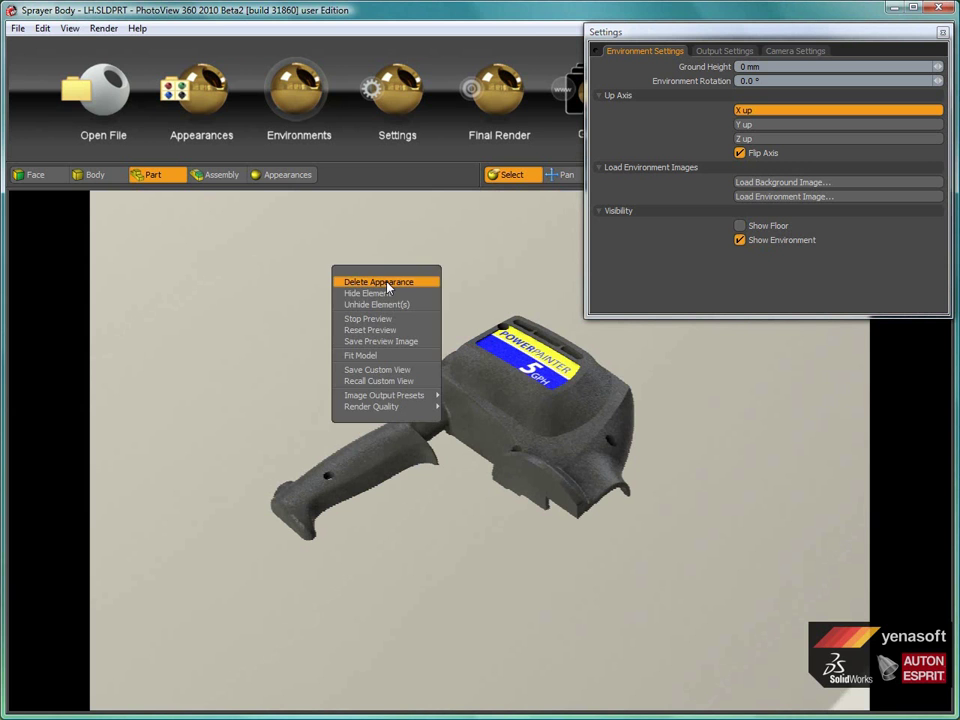
left_click(372, 370)
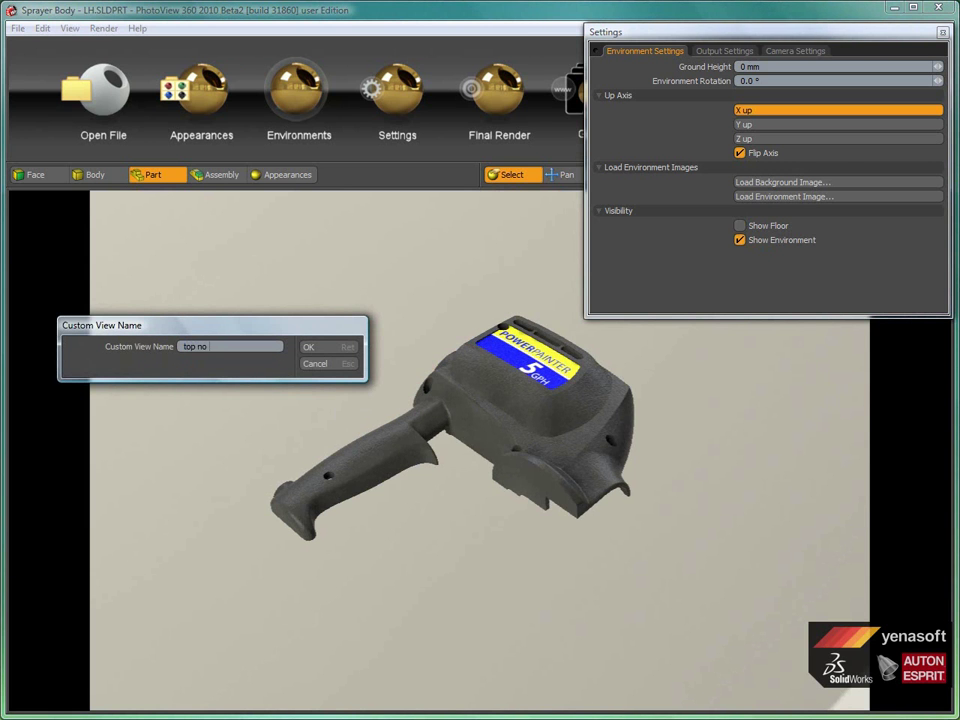
left_click(329, 346)
Recall the 'top no floor' custom view and close the Settings window
right_click(375, 322)
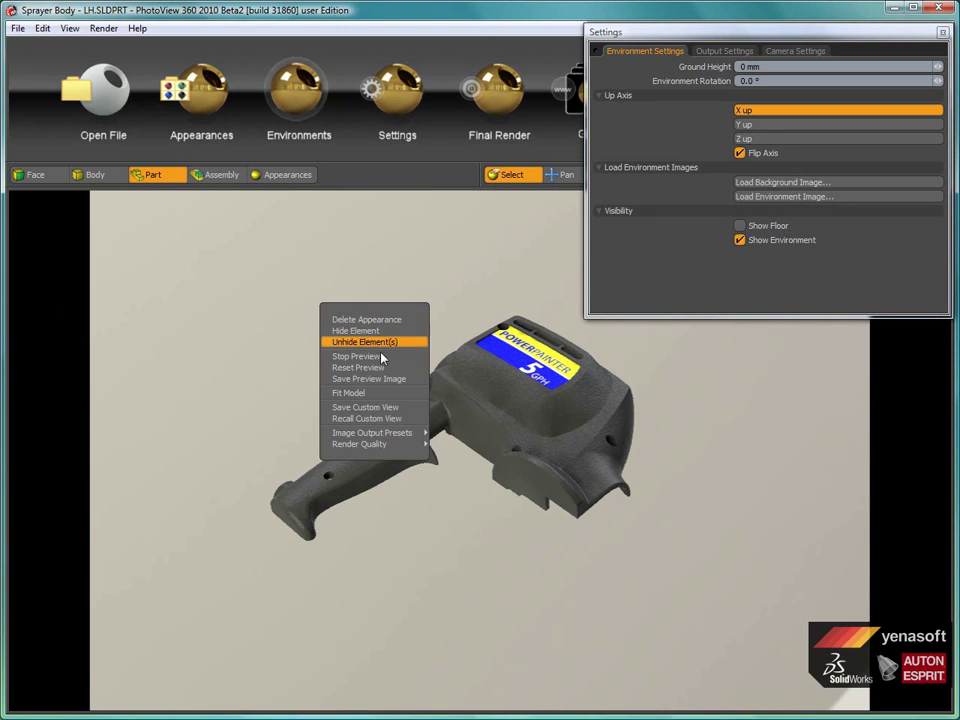
left_click(377, 418)
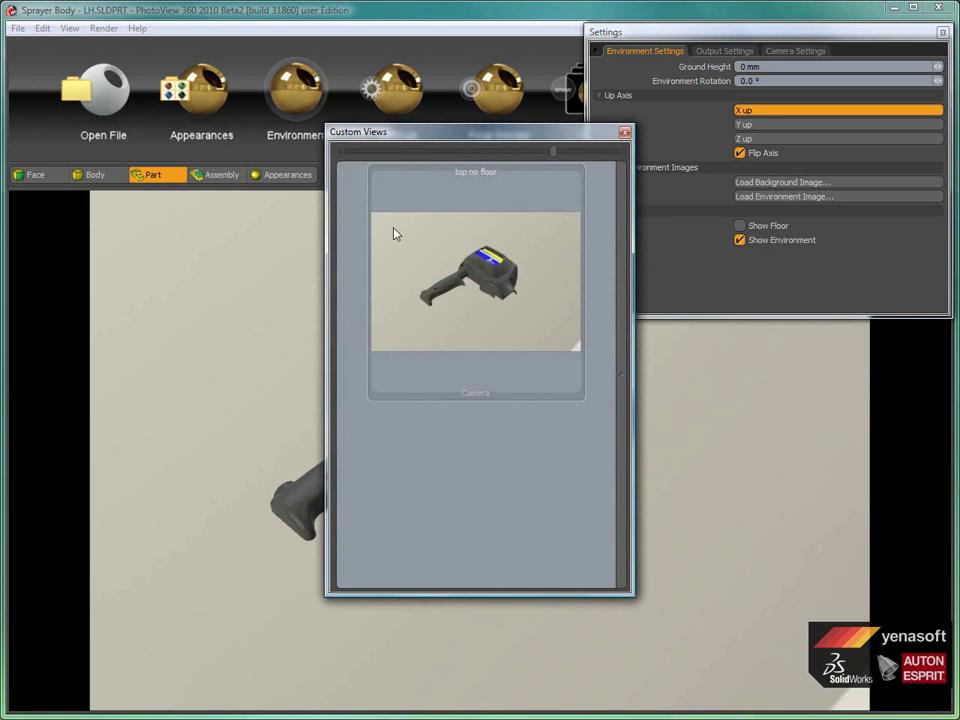
double_click(565, 213)
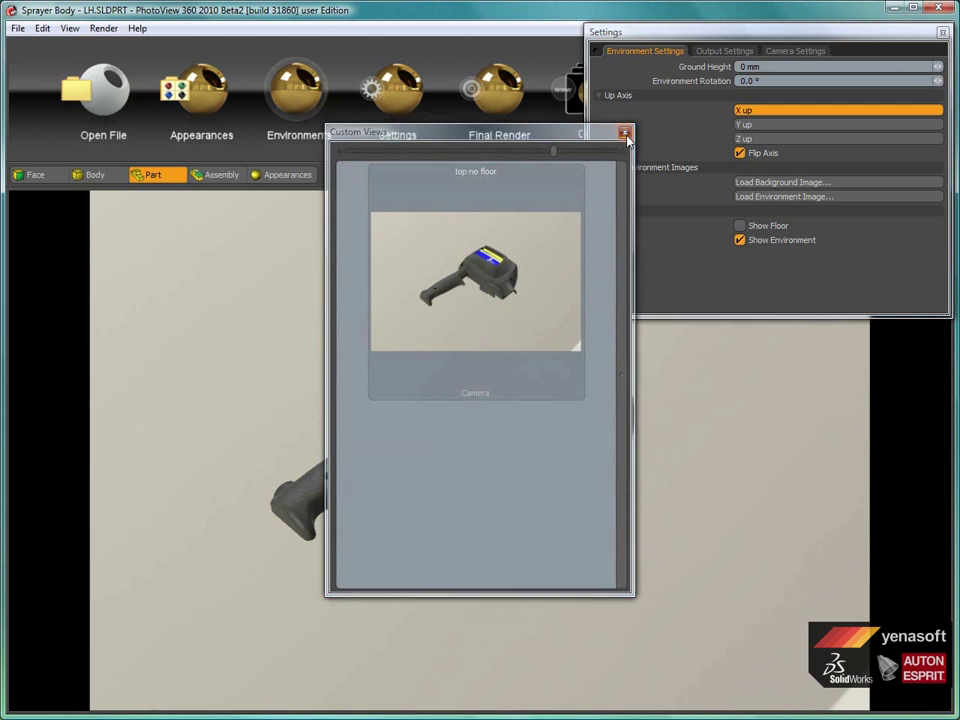
left_click(942, 33)
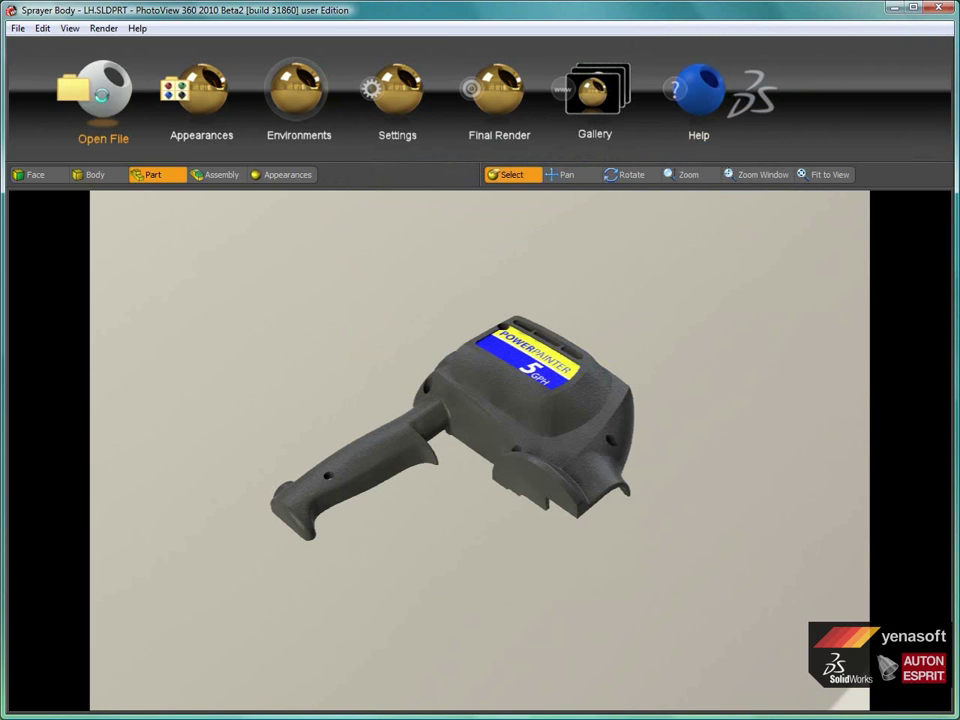
Open Tractor.SLDASM, discarding unsaved changes to the sprayer body
left_click(100, 100)
left_click(165, 177)
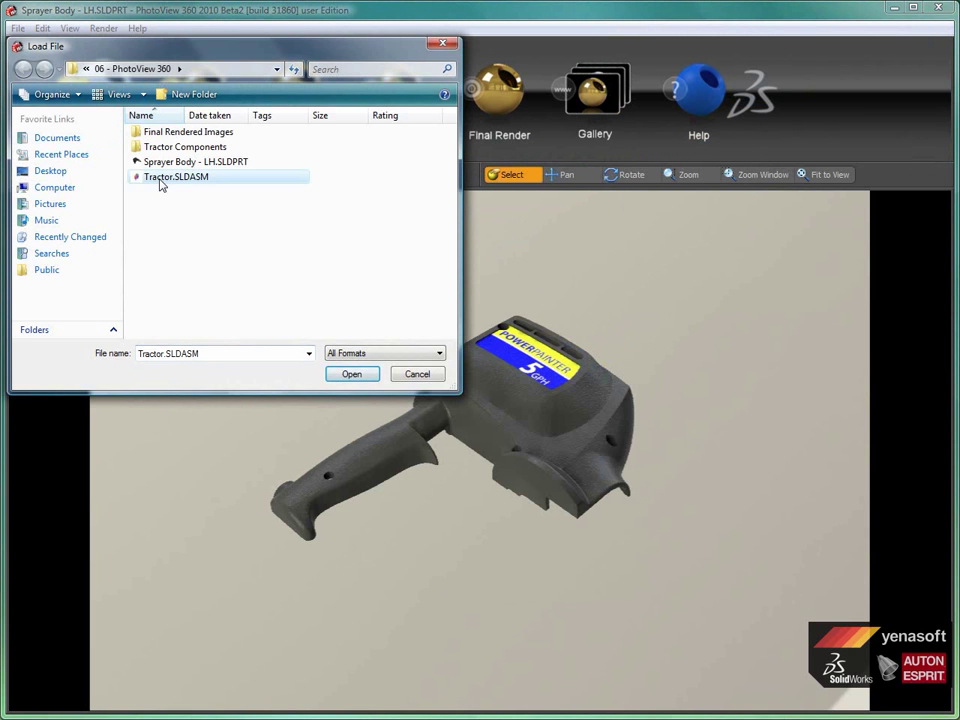
double_click(165, 177)
left_click(350, 354)
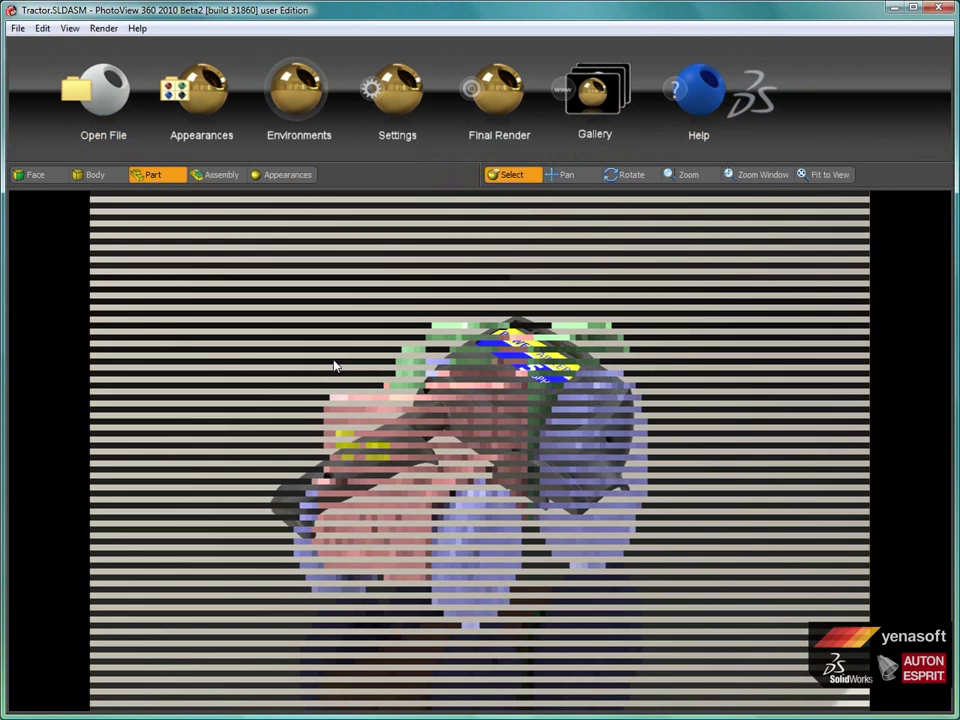
Show the tractor from the Front custom view
right_click(219, 561)
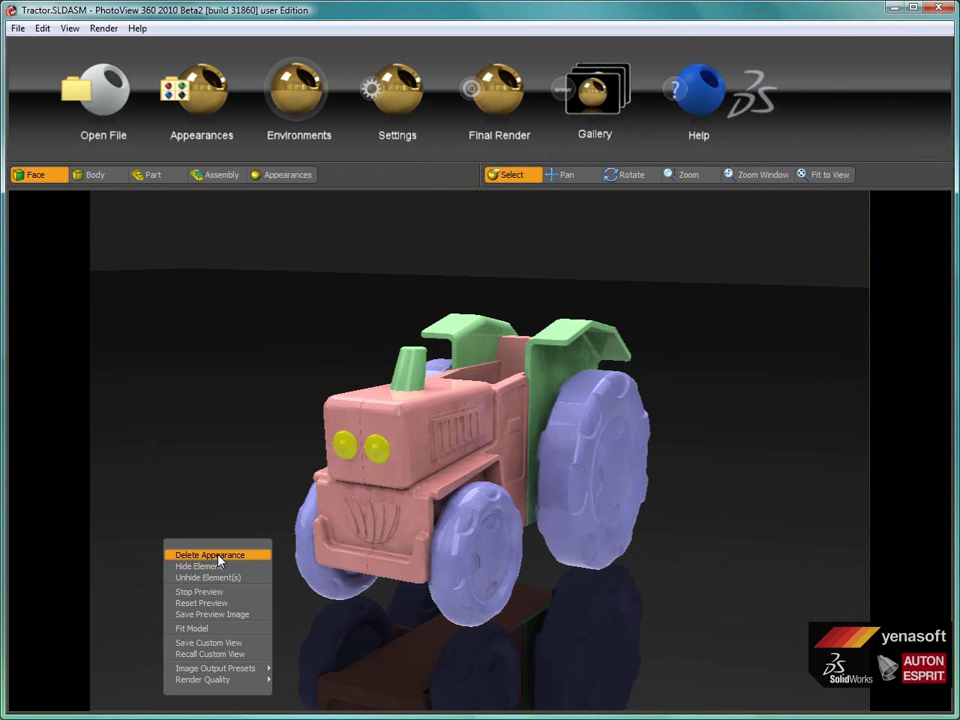
left_click(235, 652)
left_click(470, 265)
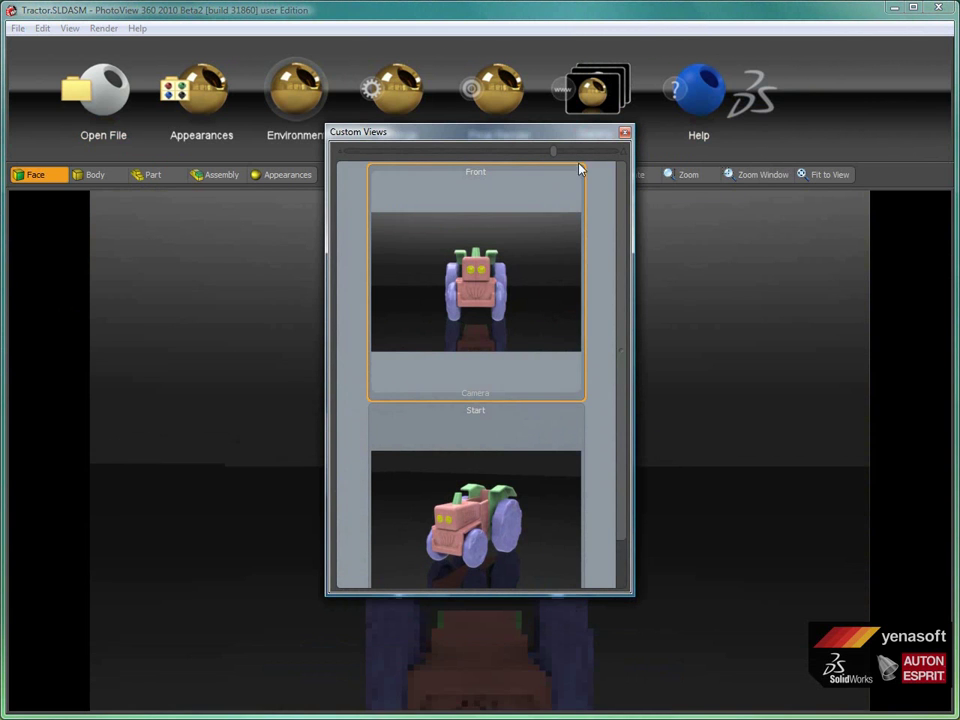
left_click(625, 132)
Set the camera projection type to Orthographic in Camera Settings
left_click(397, 125)
left_click_drag(458, 231, 744, 50)
left_click(789, 62)
left_click(771, 95)
left_click(771, 106)
Switch the camera back to Perspective projection with a 50 mm focal length
left_click(771, 108)
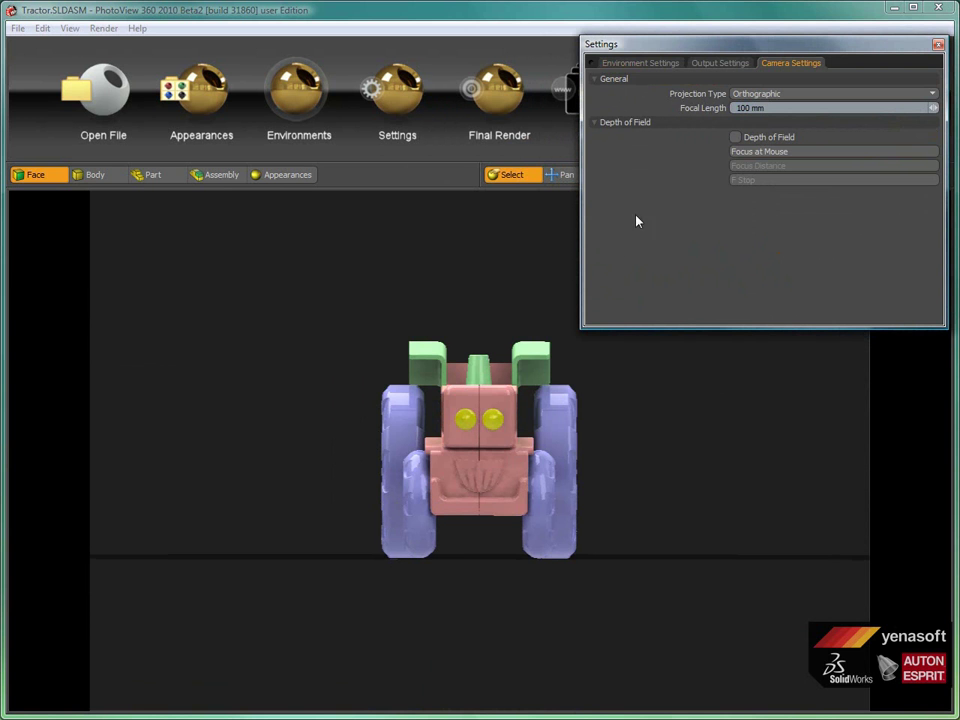
left_click(765, 94)
left_click(765, 79)
left_click(766, 107)
type("50")
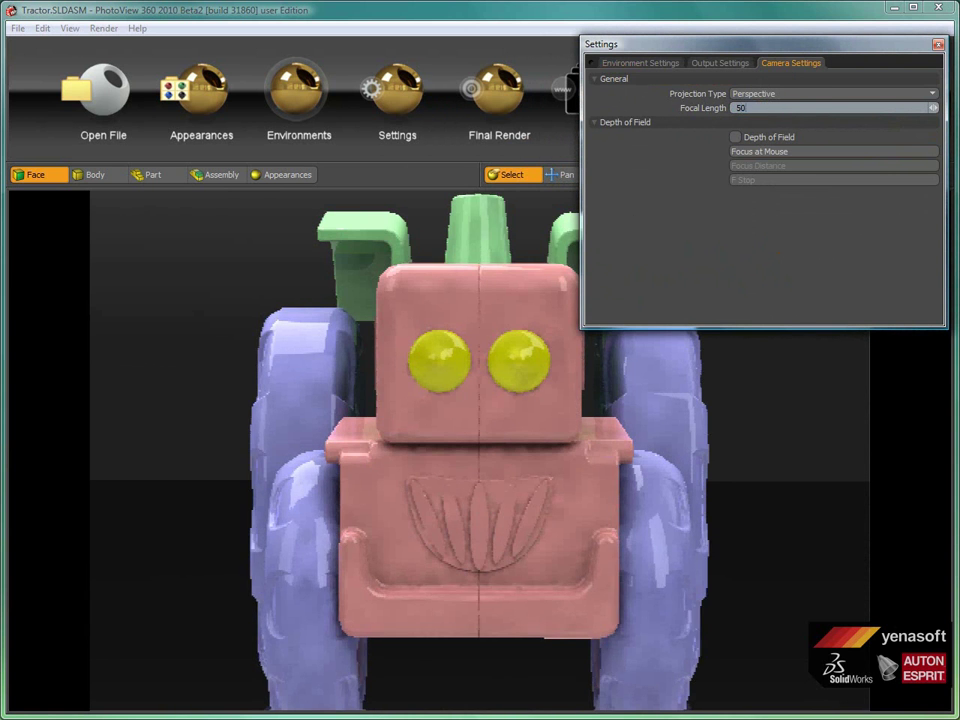
key("Return")
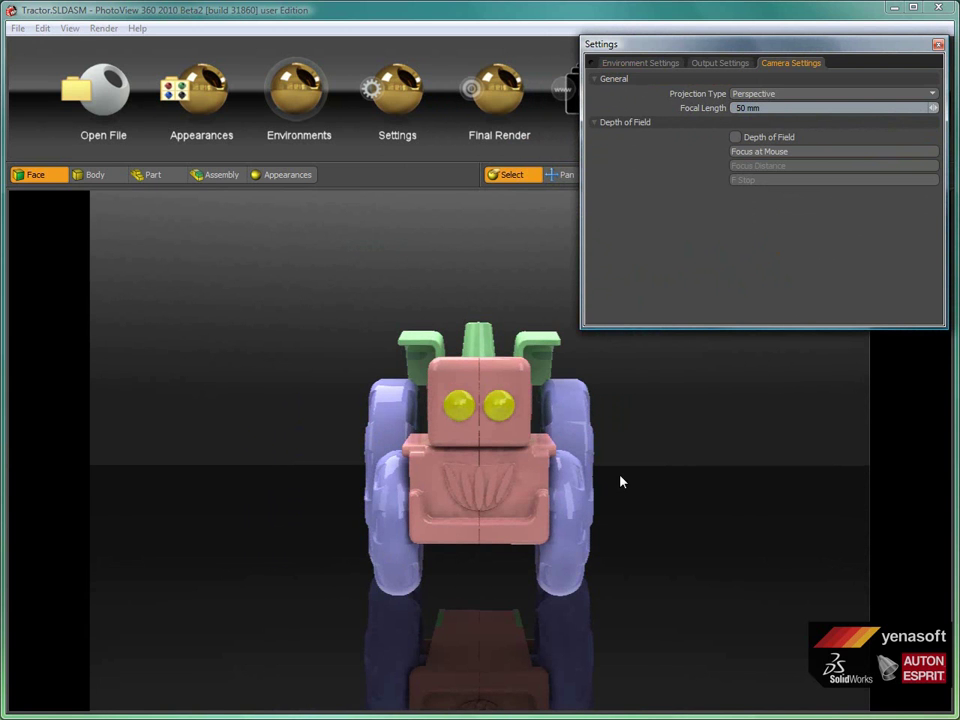
Orbit to a three-quarter view, enable depth of field focused on the tractor, F Stop 10
left_click_drag(501, 443, 391, 462)
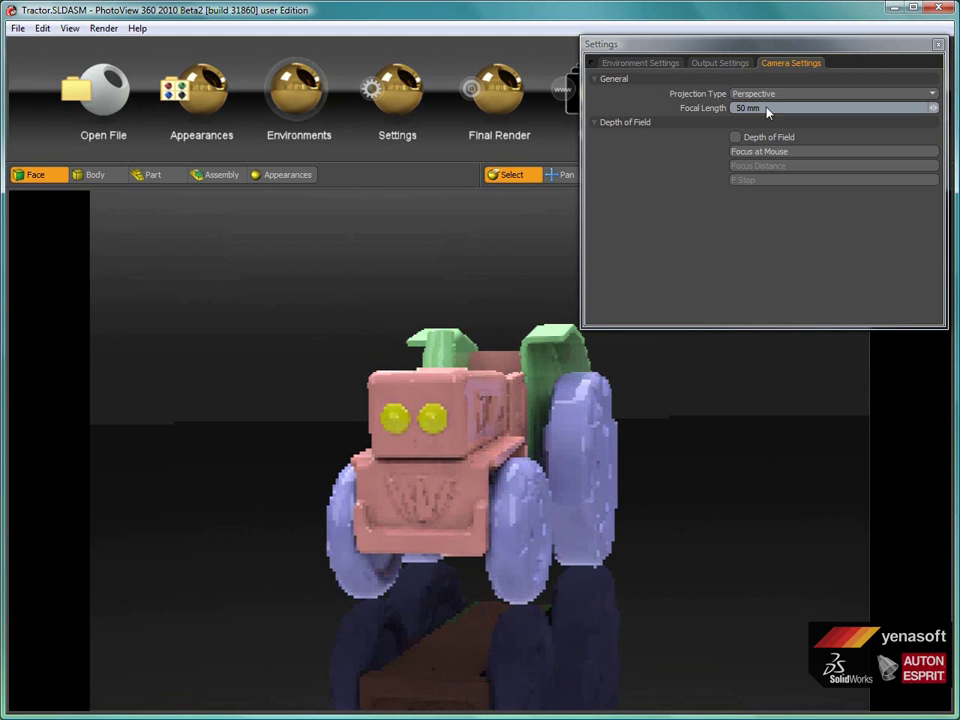
left_click(735, 137)
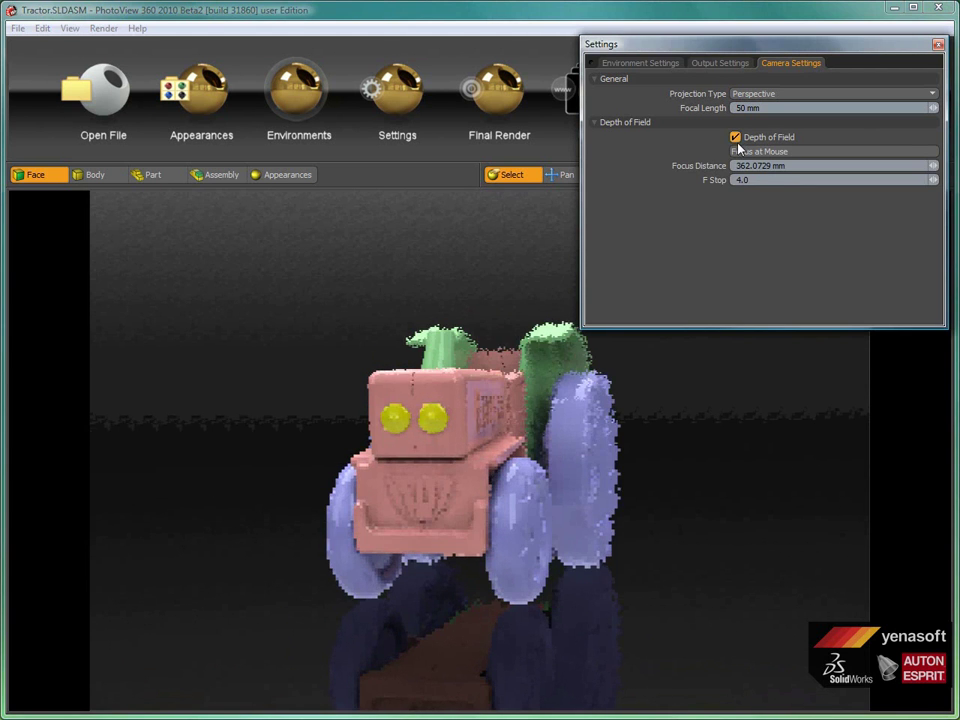
left_click(743, 152)
left_click(445, 415)
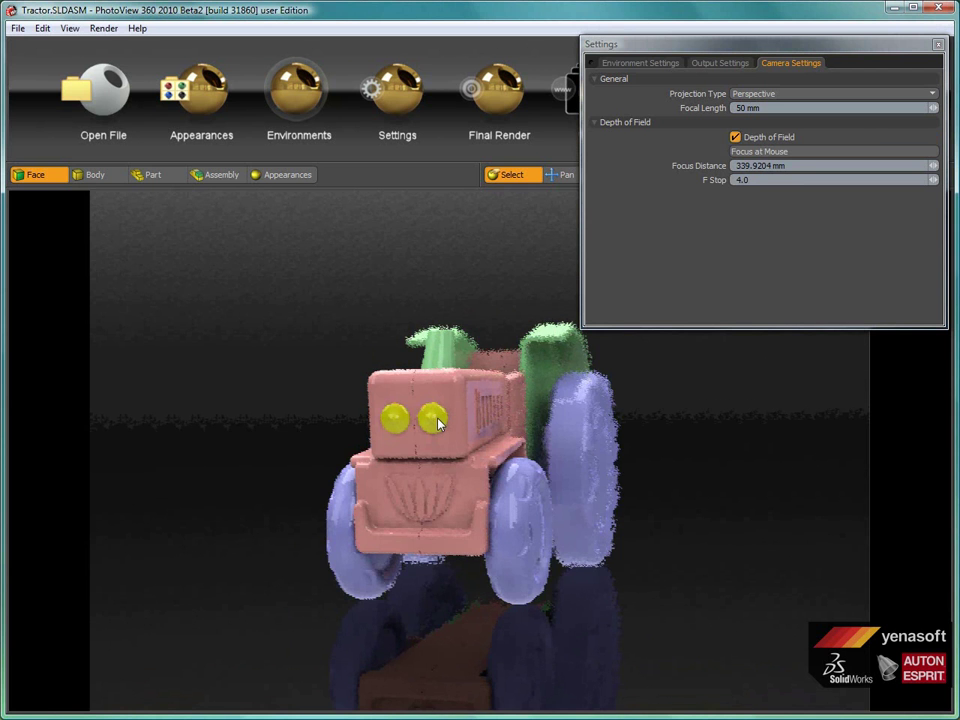
left_click(760, 180)
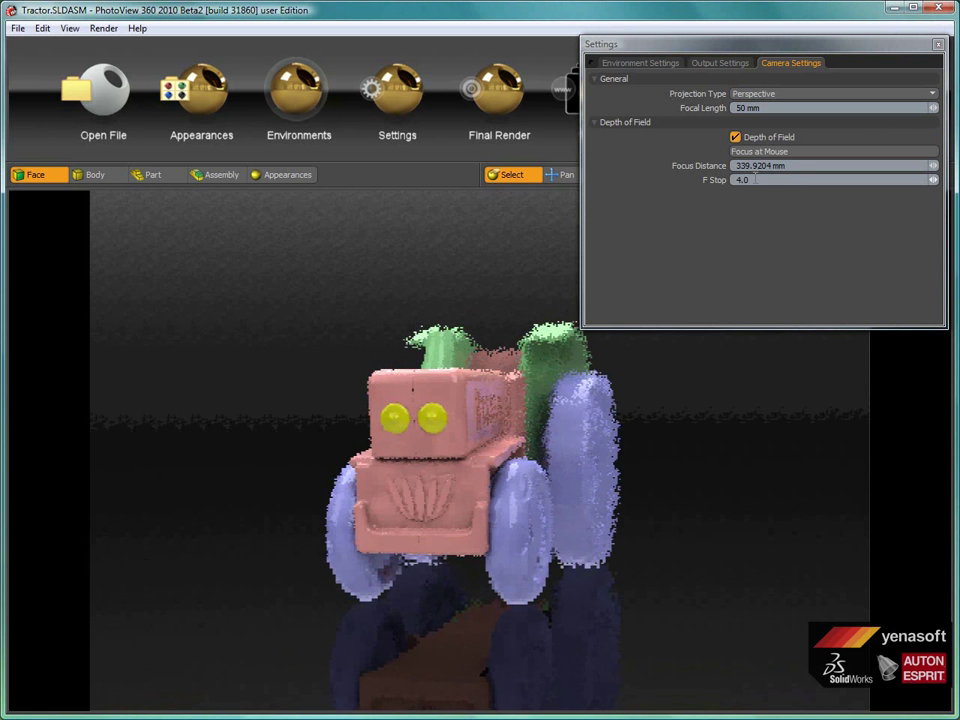
type("10")
key("Return")
Run a 720 x 480 final render of the tractor with depth of field
left_click(505, 130)
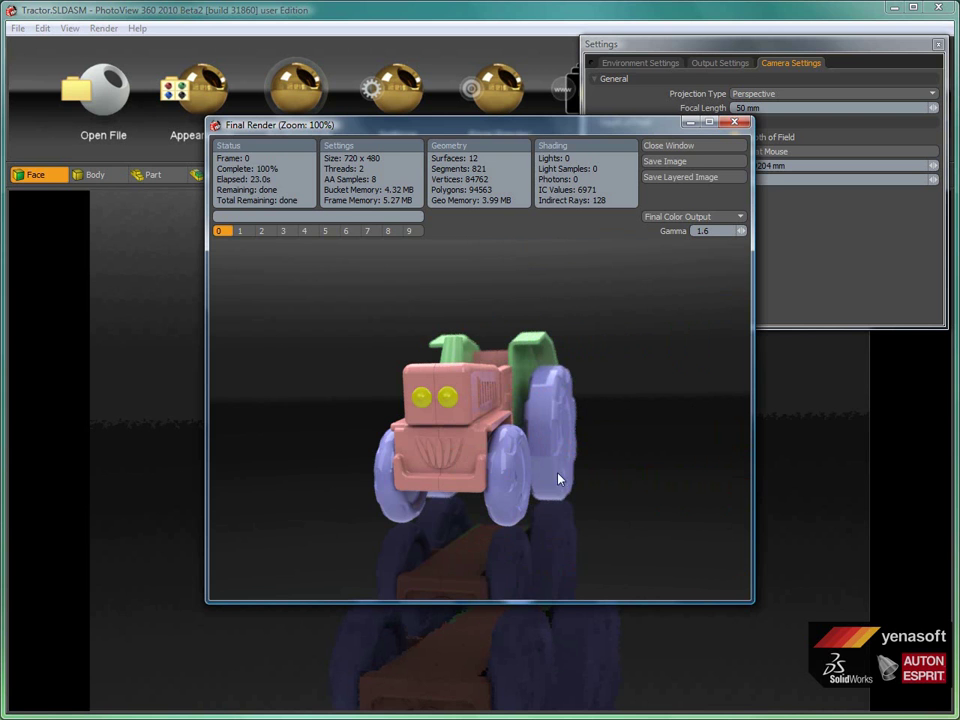
Turn off depth of field and apply the white led appearance to the headlights
left_click(724, 145)
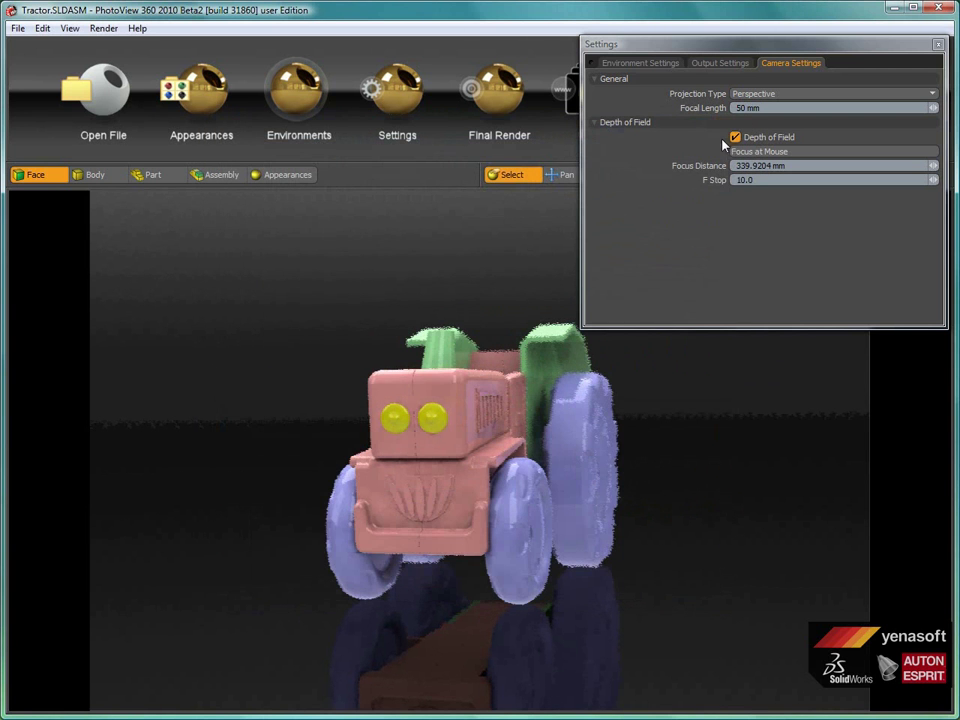
left_click(735, 137)
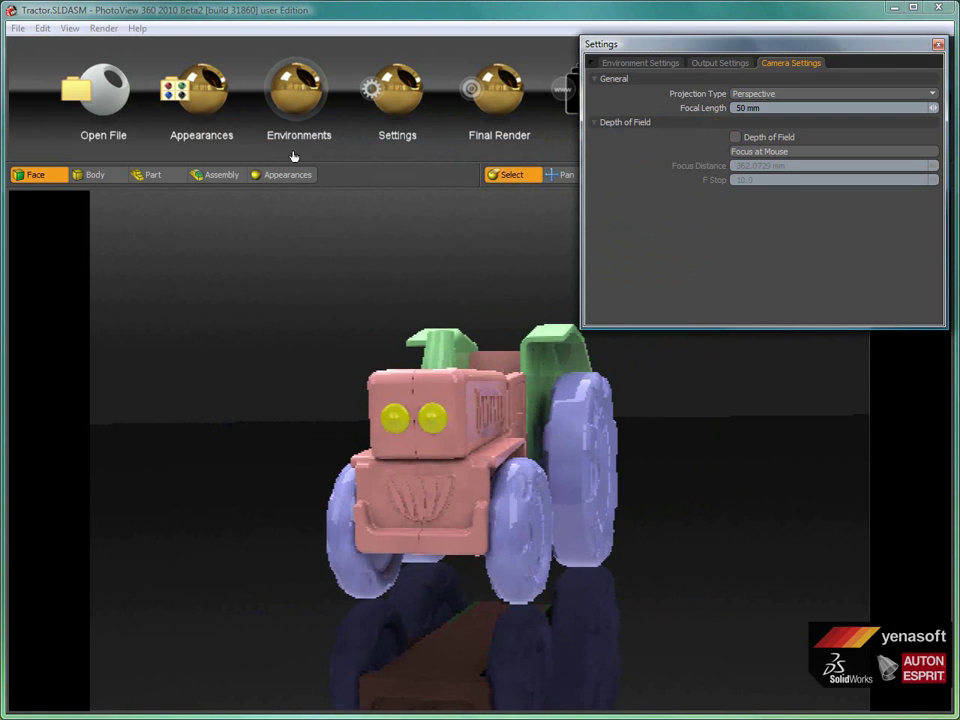
left_click(202, 114)
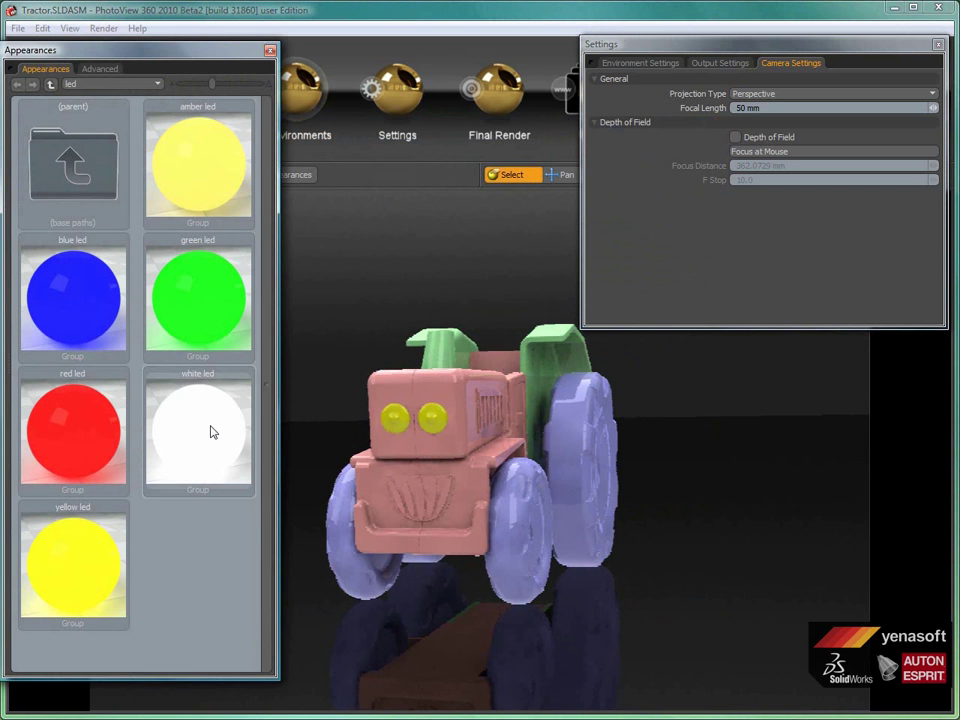
left_click_drag(447, 433, 433, 422)
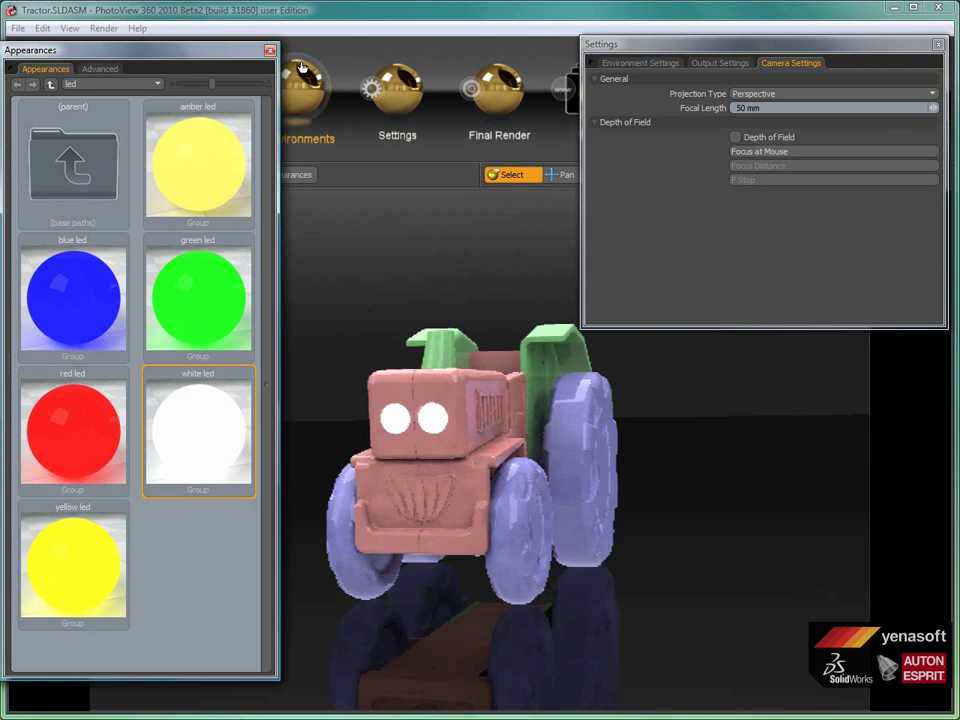
left_click(269, 50)
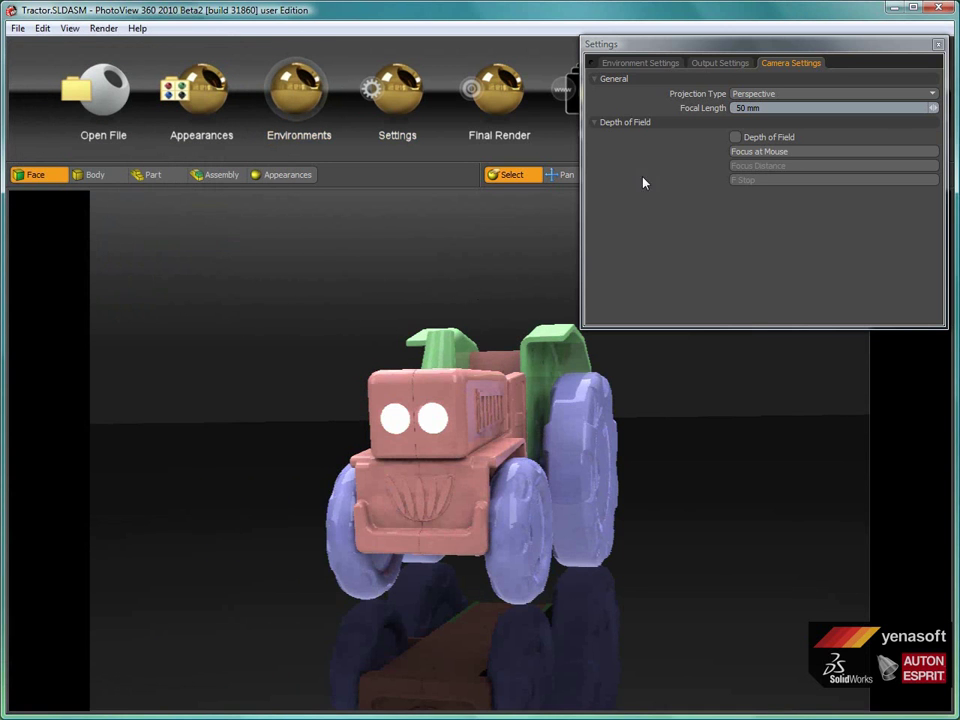
Final-render the tractor with bloom at 95.0% threshold and 12.0% radius, then disable bloom
left_click(720, 63)
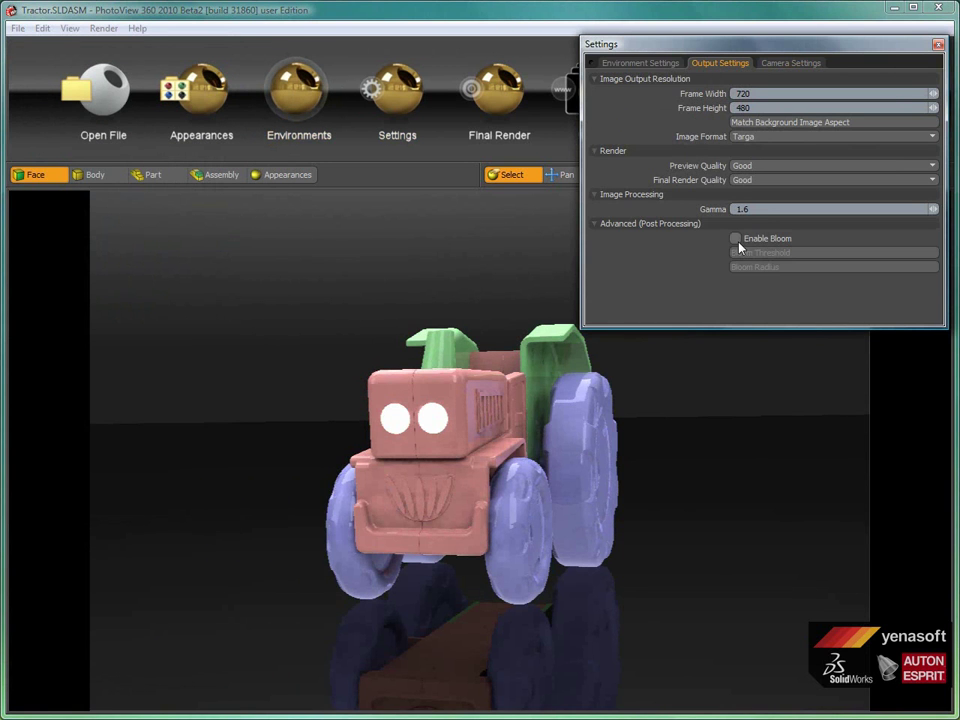
left_click(788, 63)
left_click(735, 63)
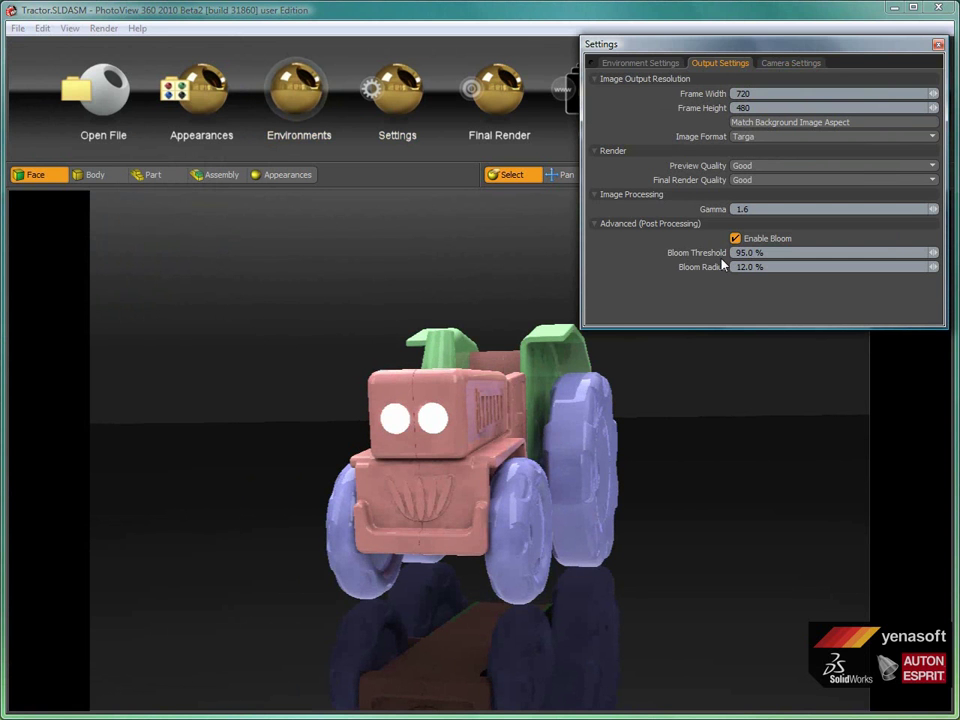
left_click(499, 88)
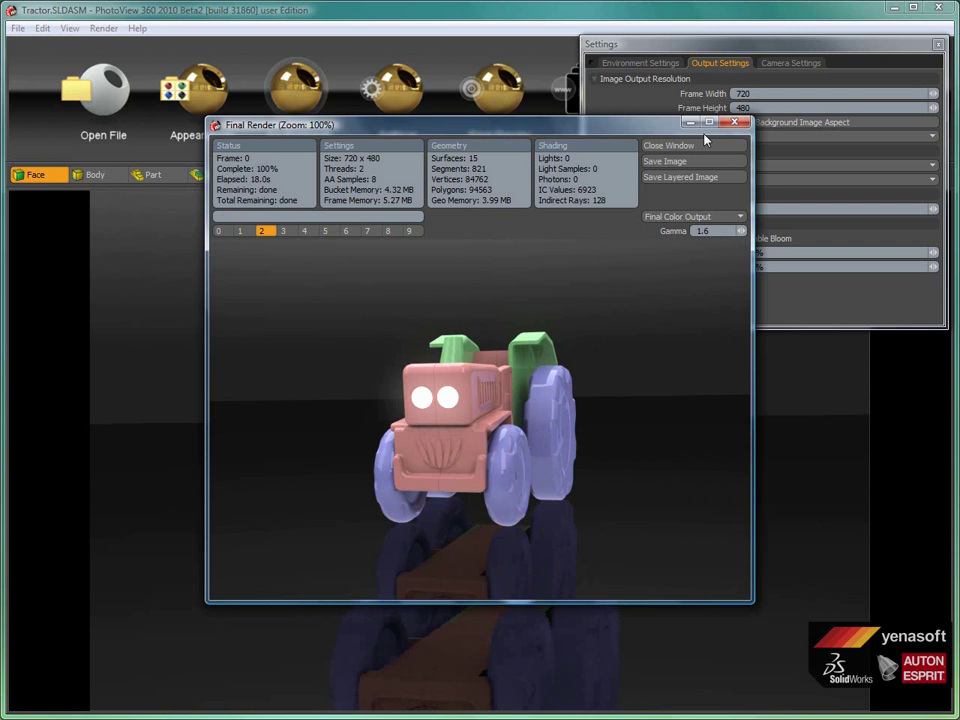
left_click(734, 123)
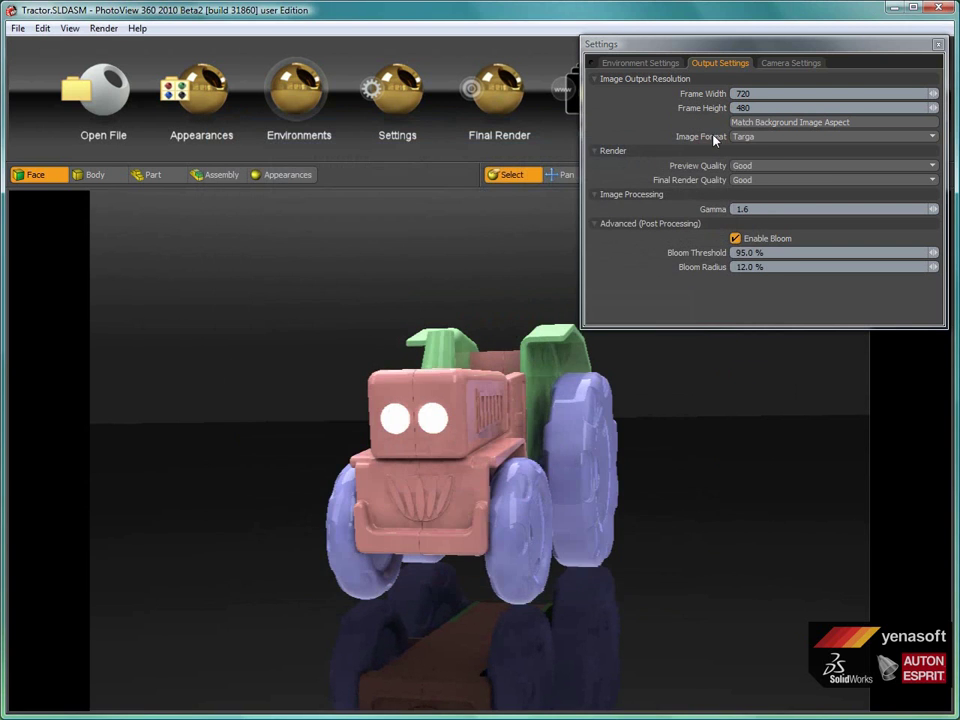
left_click(736, 238)
Load Farm Background.jpg as the background image behind the tractor
left_click(938, 44)
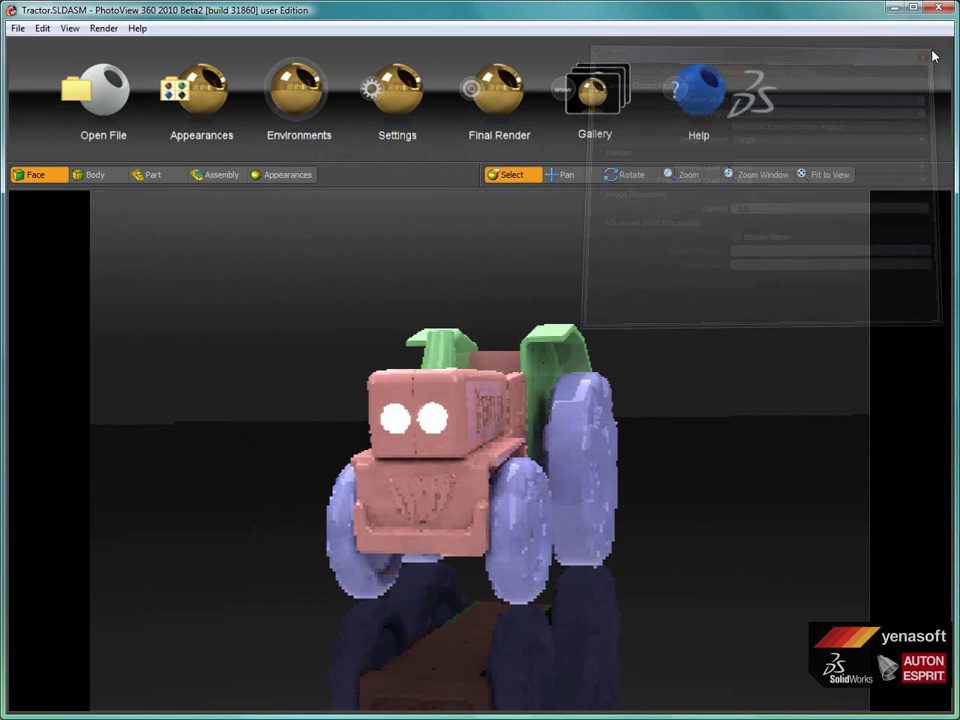
left_click(18, 28)
left_click(50, 102)
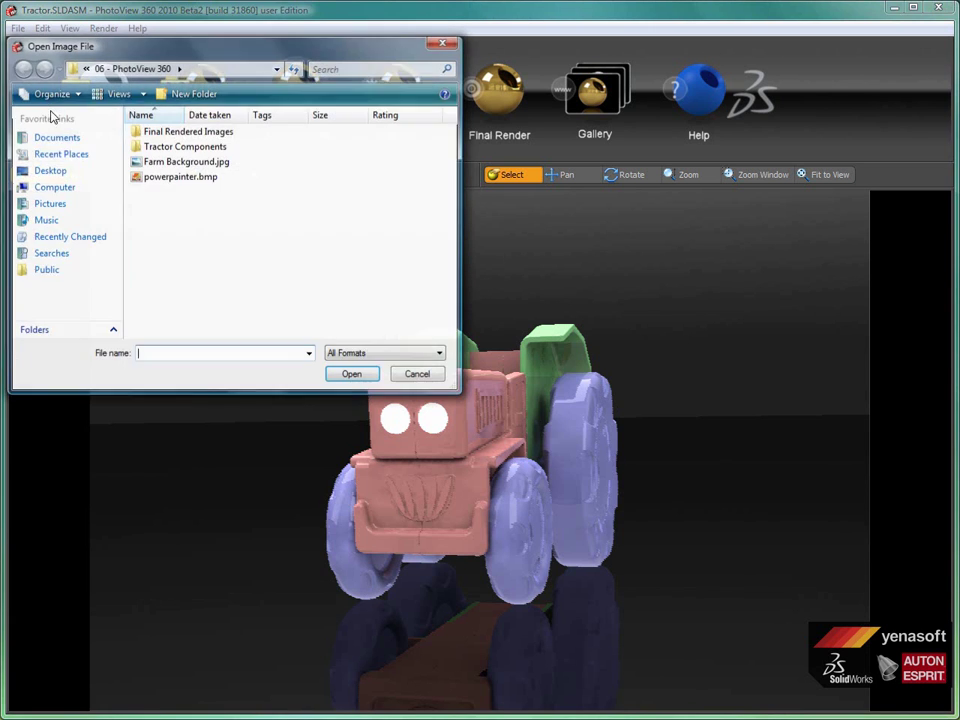
double_click(168, 162)
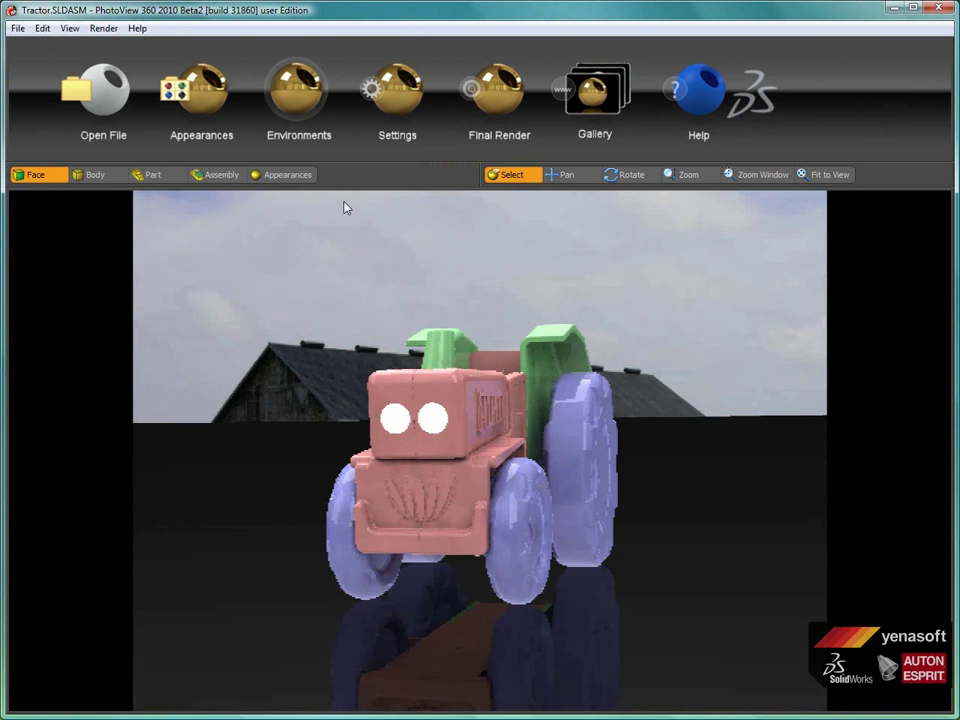
Rotate and zoom out so the tractor appears smaller in the farm scene
left_click(282, 107)
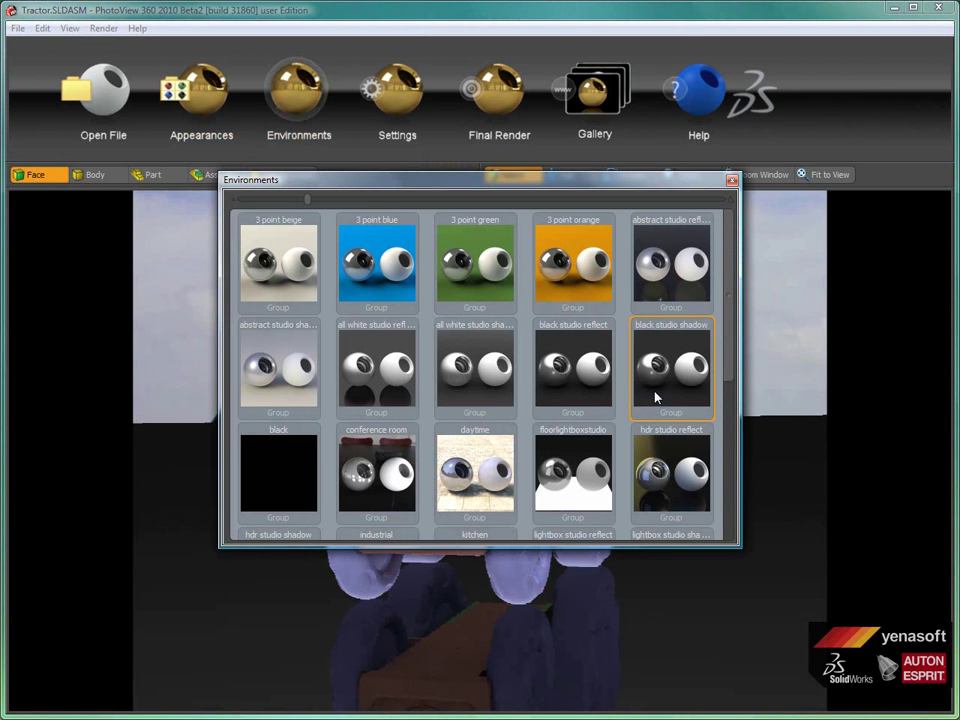
left_click(733, 180)
left_click_drag(524, 456, 406, 438)
scroll(406, 438, "down", 5)
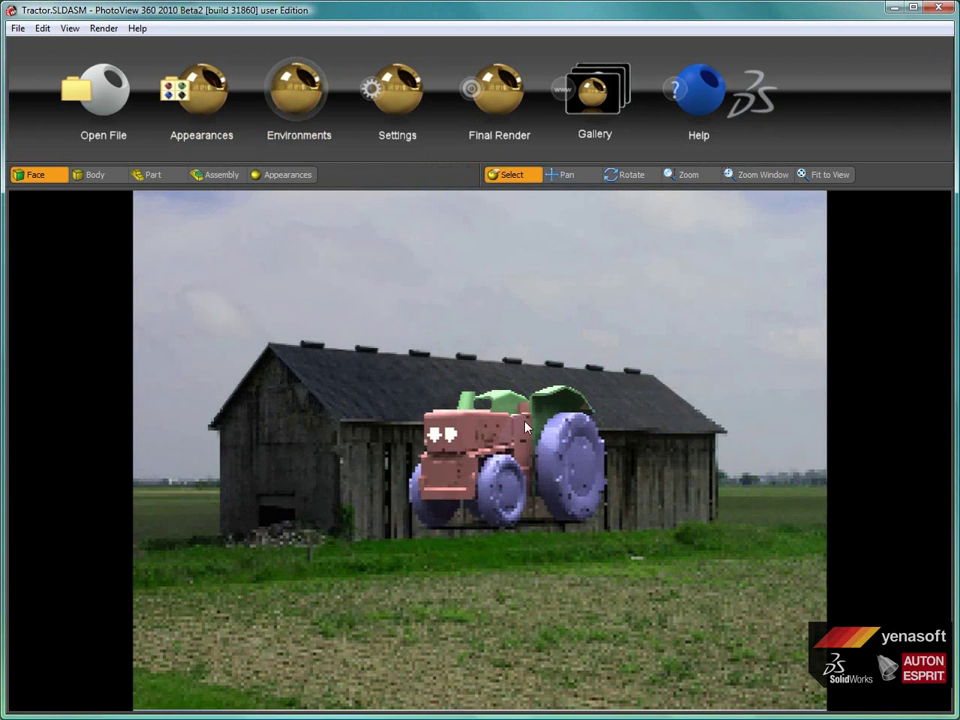
Pan the tractor onto the field in front of the barn and start a 979 x 734 final render
left_click(566, 176)
left_click_drag(533, 456, 493, 500)
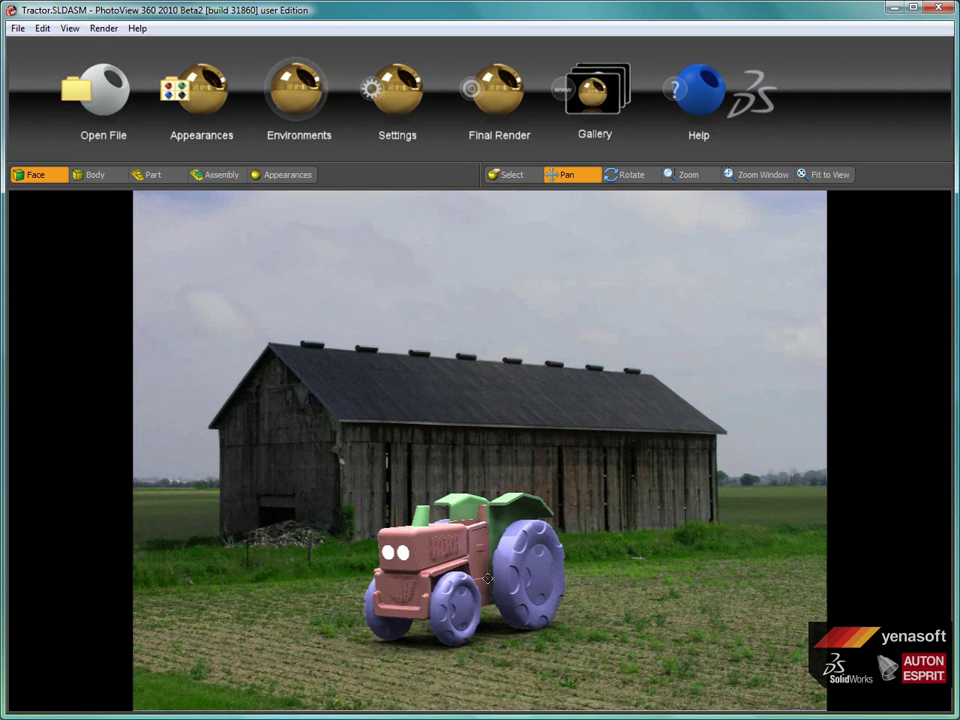
left_click_drag(488, 574, 482, 568)
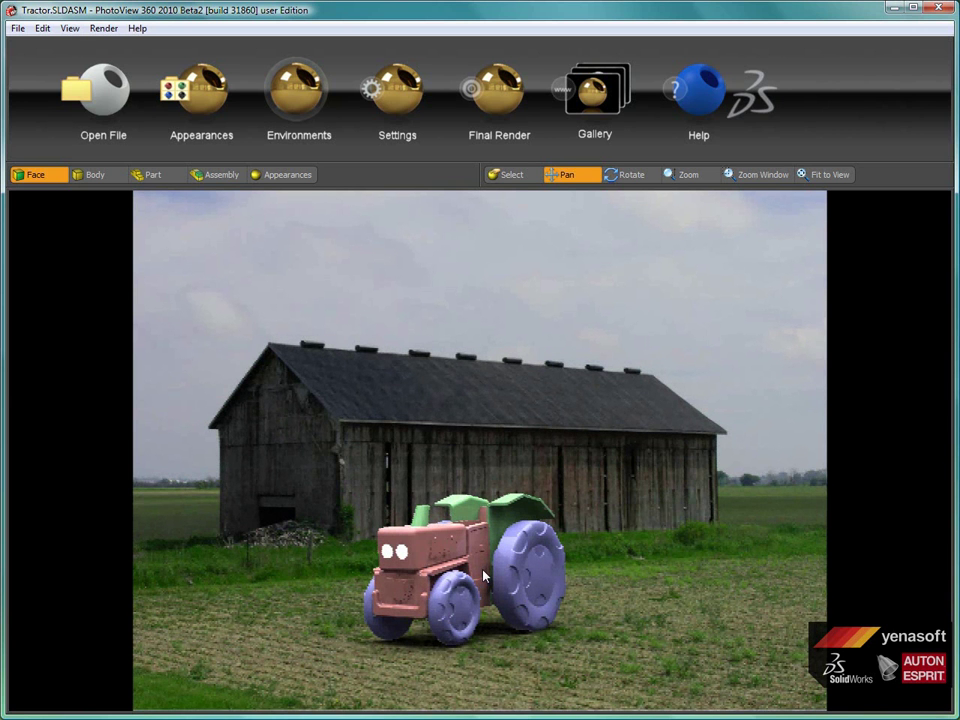
left_click(503, 115)
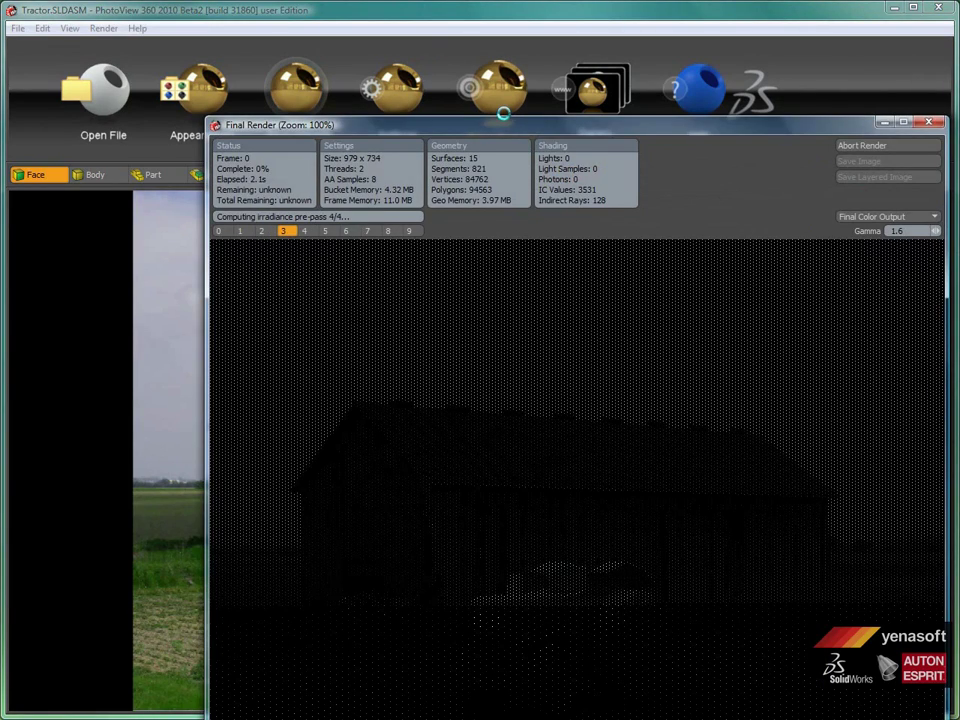
Let the 979 x 734 farm backplate render complete, then close its window
left_click_drag(552, 132, 522, 45)
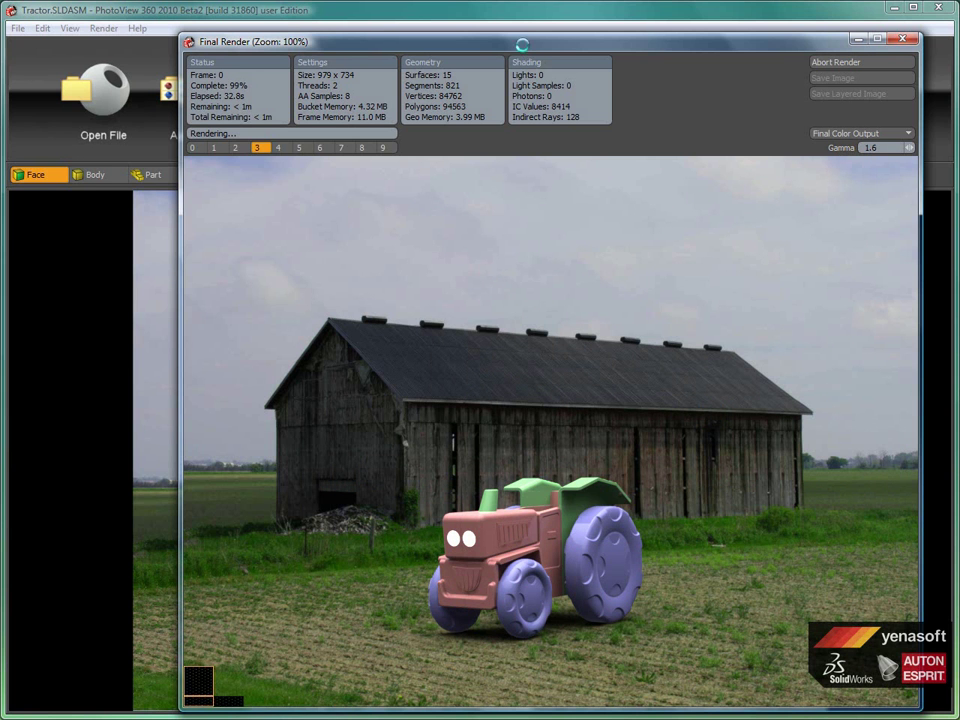
left_click(882, 62)
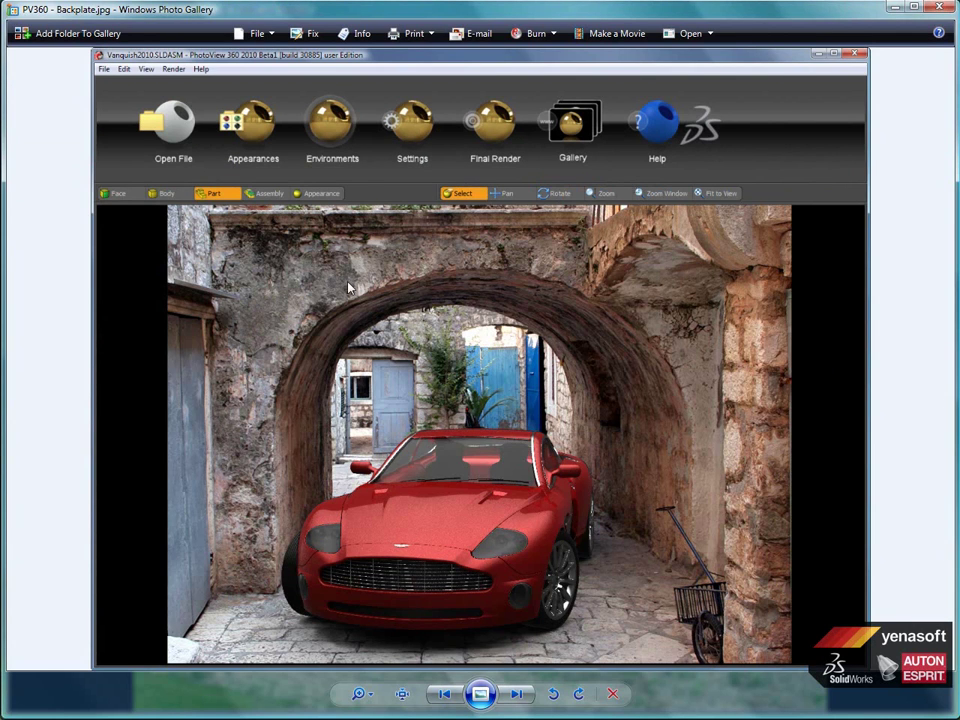
Advance through the sample renders Bloom.jpg, Decals.jpg and DOF.jpg in Windows Photo Gallery
left_click(520, 697)
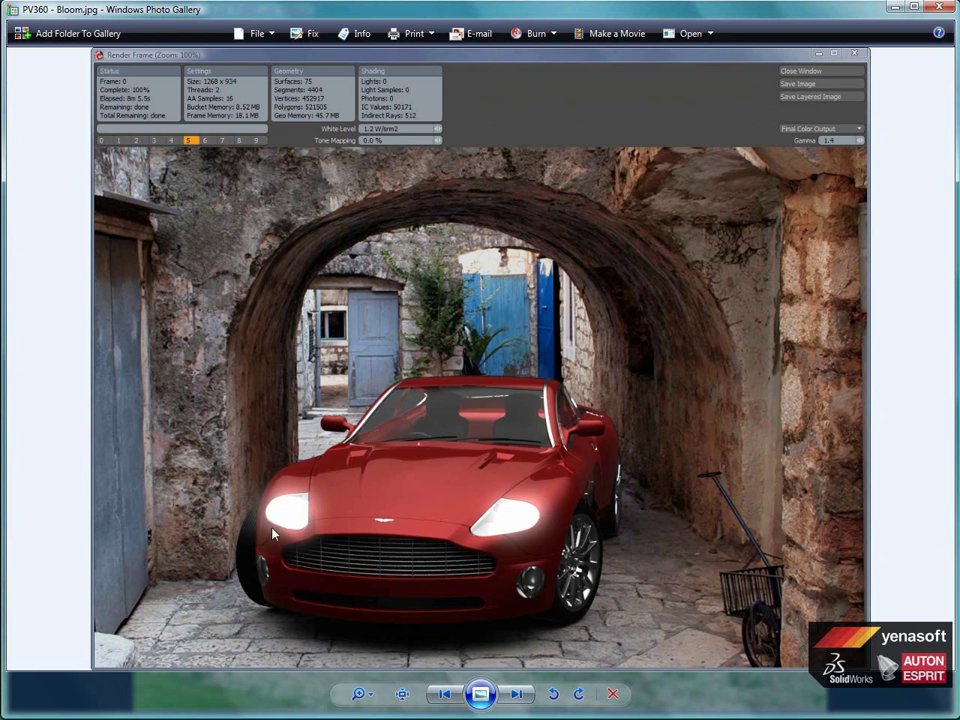
left_click(516, 694)
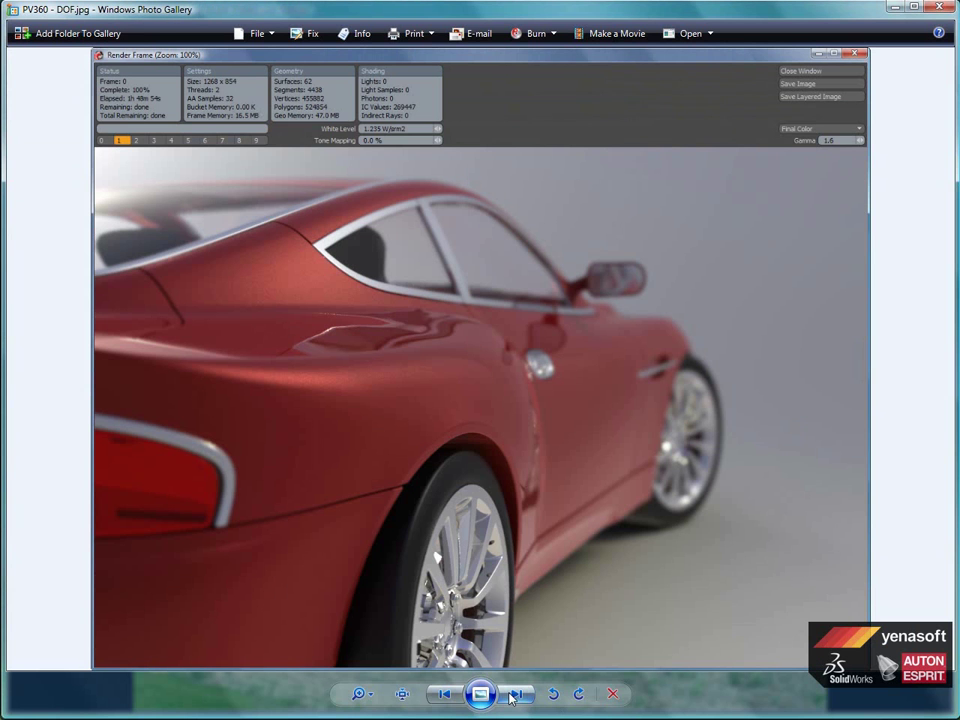
left_click(516, 694)
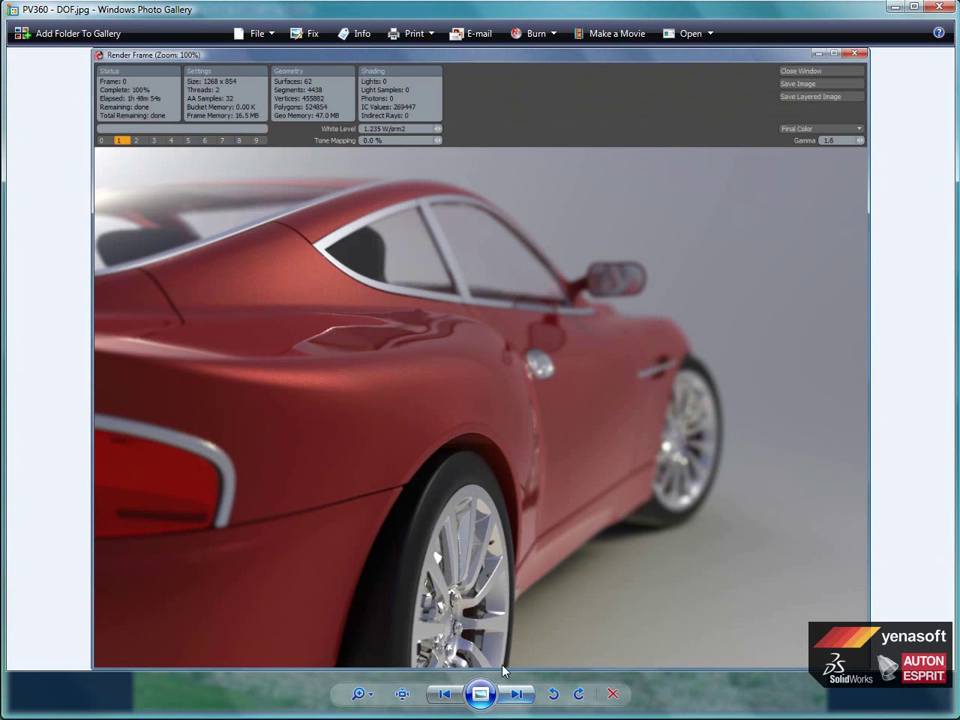